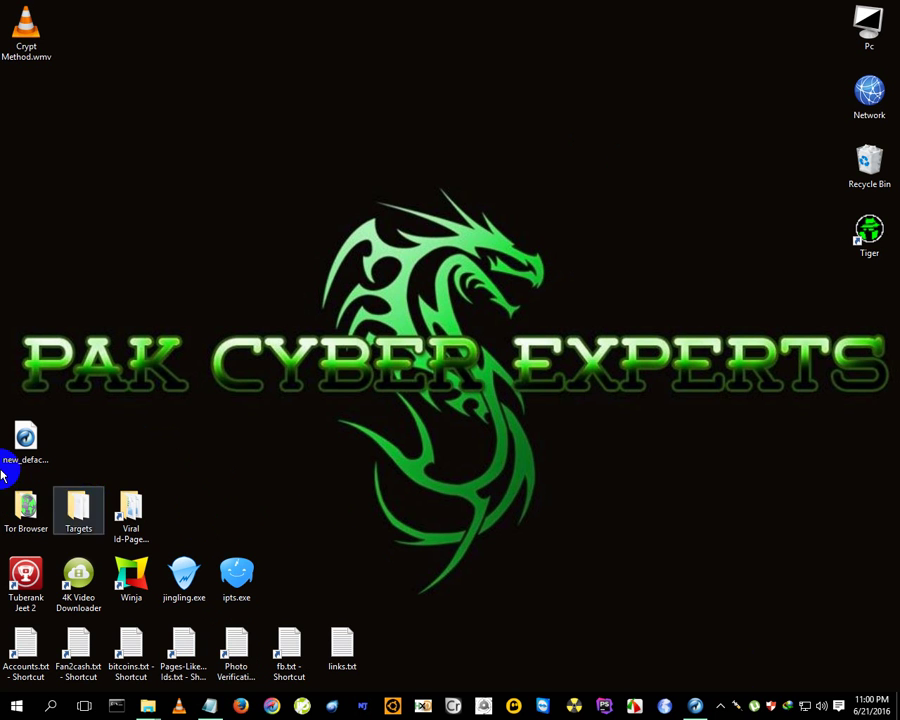
# Step: Open the Tor Browser folder from the desktop in a maximized window and enter its Browser subfolder
pyautogui.doubleClick(30, 524)
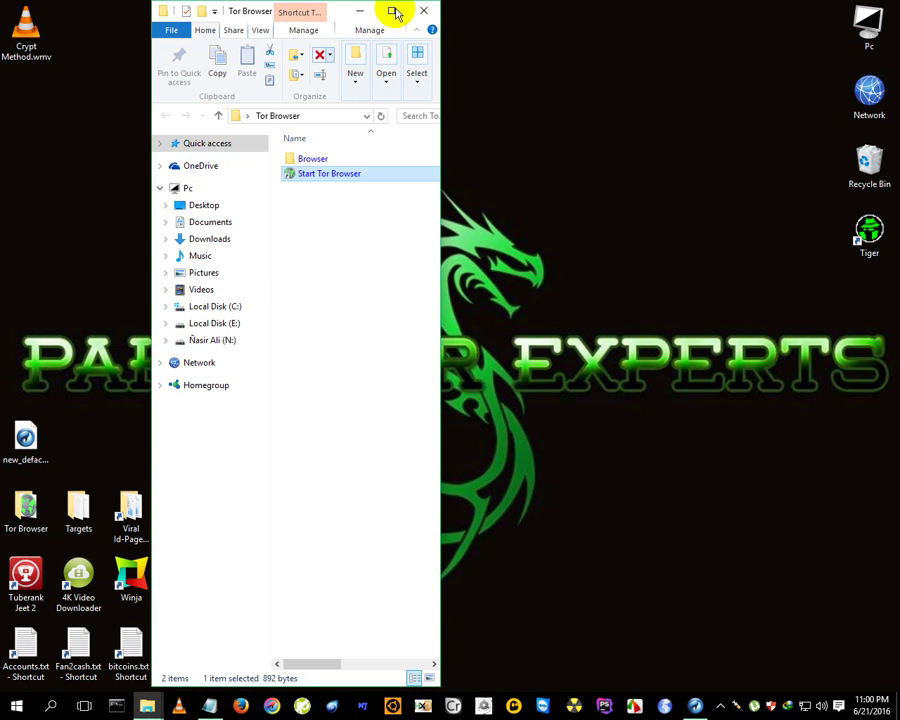
pyautogui.click(393, 11)
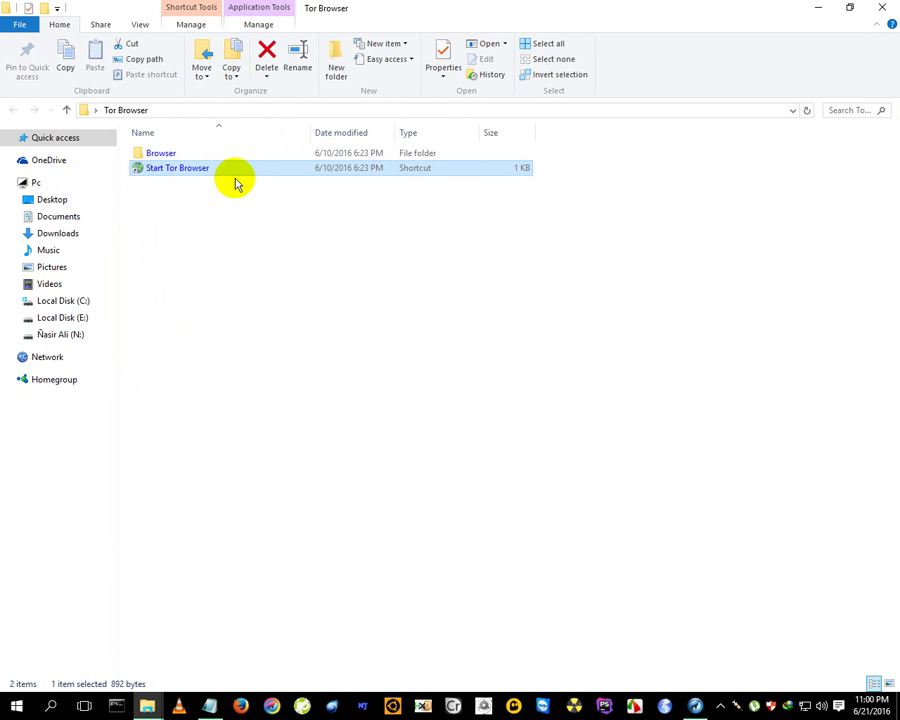
pyautogui.click(157, 154)
pyautogui.doubleClick(157, 154)
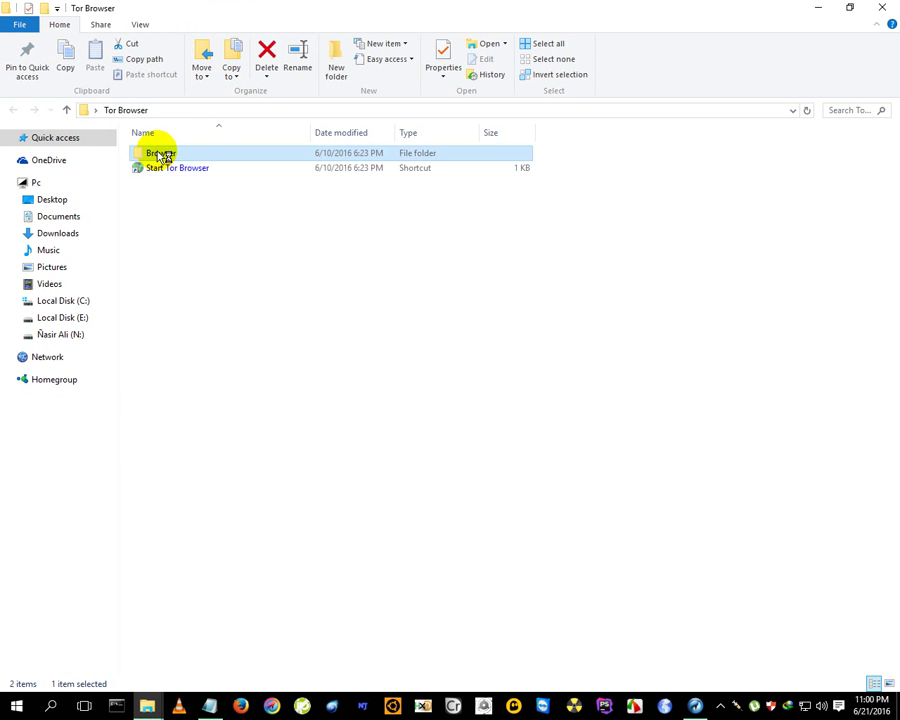
# Step: Examine the circuit timeout and MaxCircuitDirtiness lines in the untitled Notepad note, then minimize the note
pyautogui.click(209, 706)
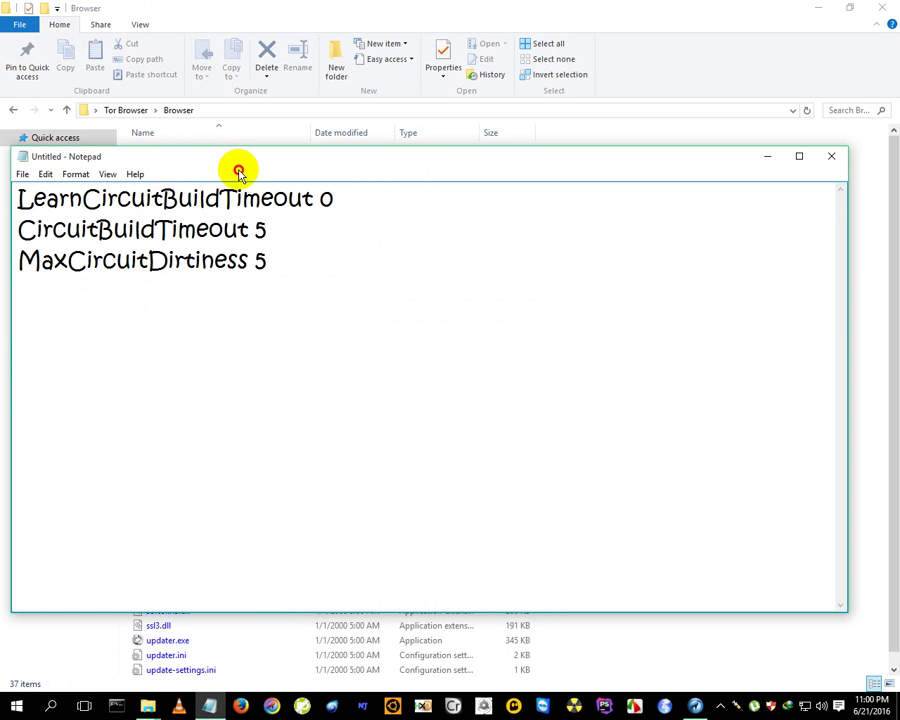
pyautogui.moveTo(237, 168); pyautogui.dragTo(343, 262)
pyautogui.hotkey('ctrl', 'a')
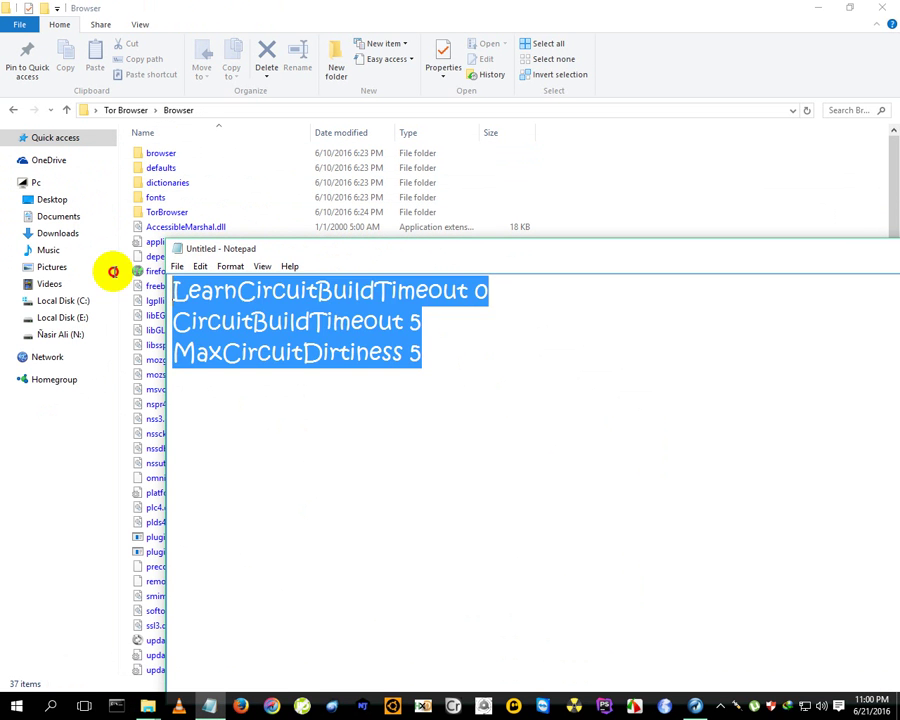
pyautogui.moveTo(603, 245); pyautogui.dragTo(518, 309)
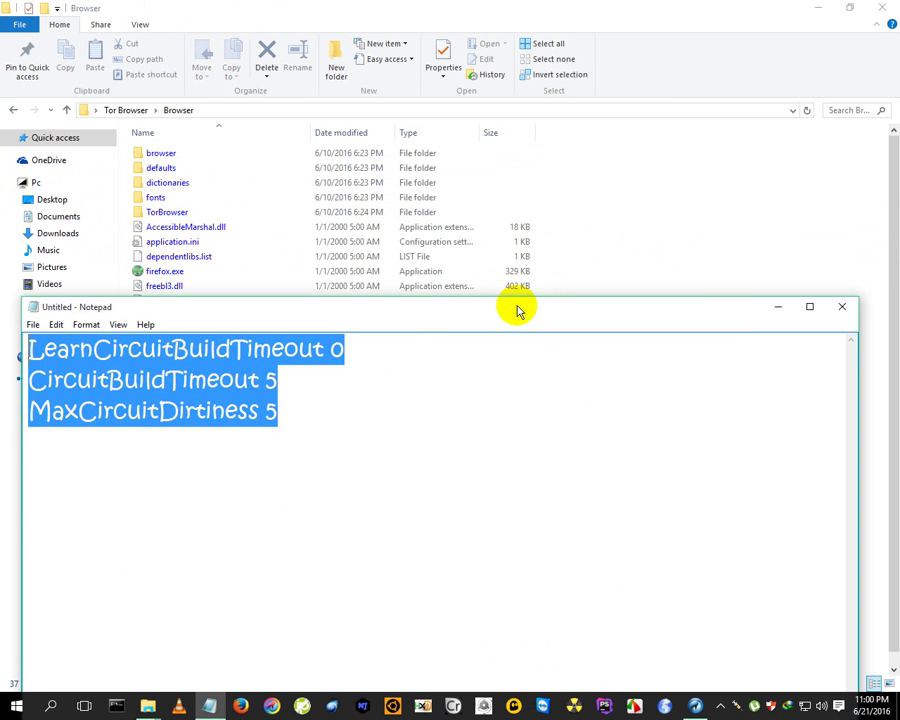
pyautogui.moveTo(294, 435); pyautogui.dragTo(4, 336)
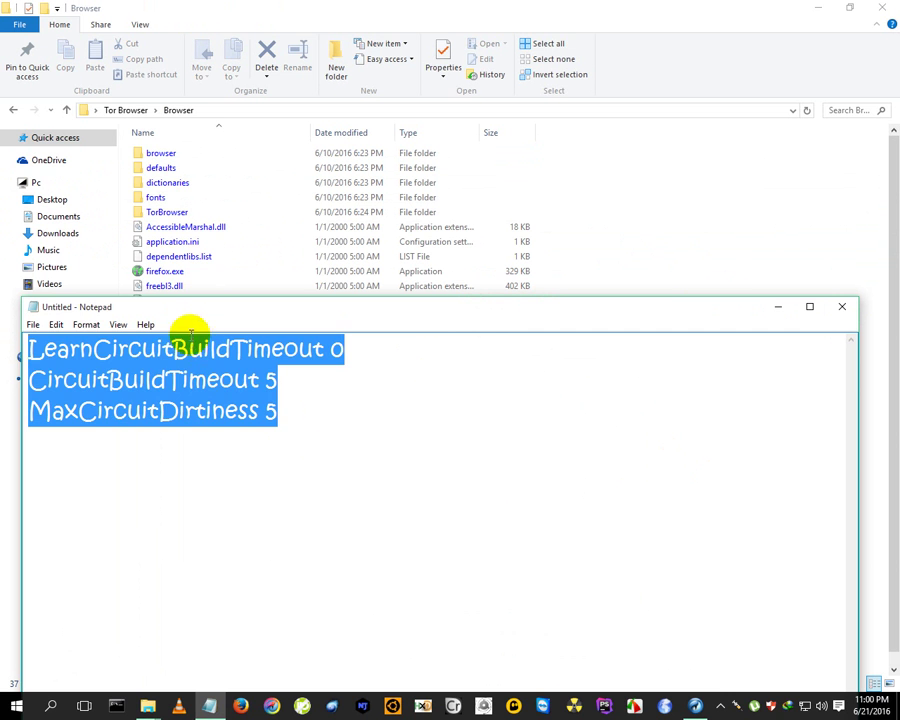
pyautogui.click(261, 422)
pyautogui.click(287, 425)
pyautogui.moveTo(287, 425); pyautogui.dragTo(4, 442)
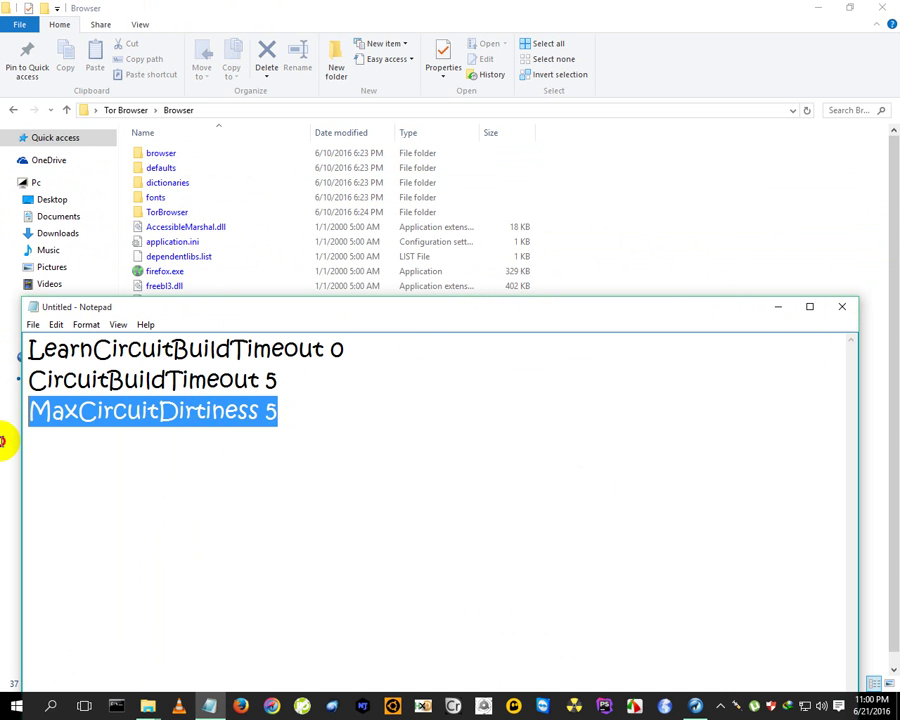
pyautogui.click(260, 418)
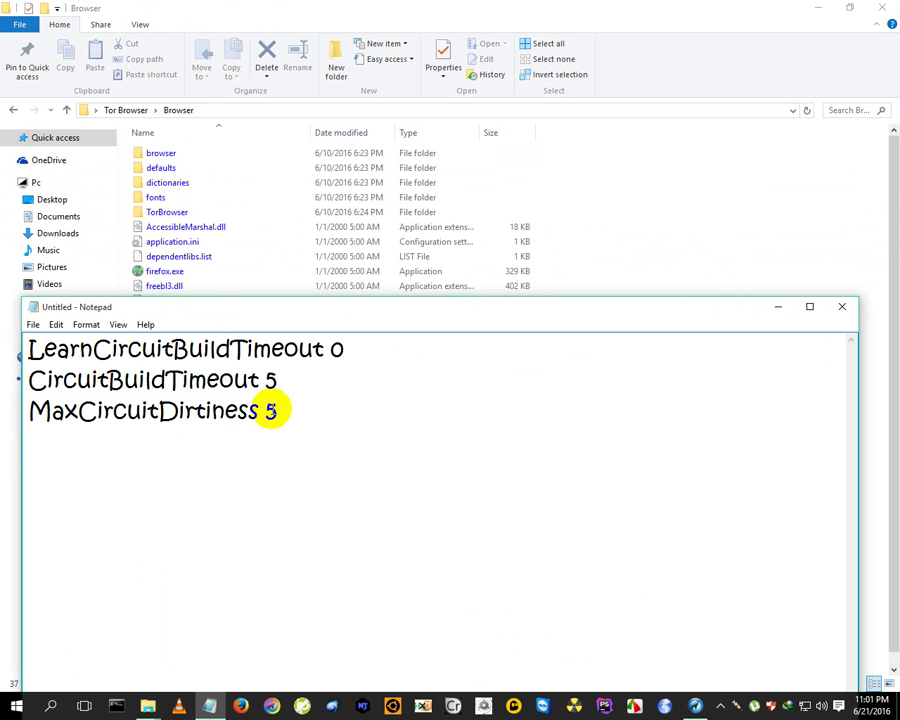
pyautogui.moveTo(269, 407); pyautogui.dragTo(287, 408)
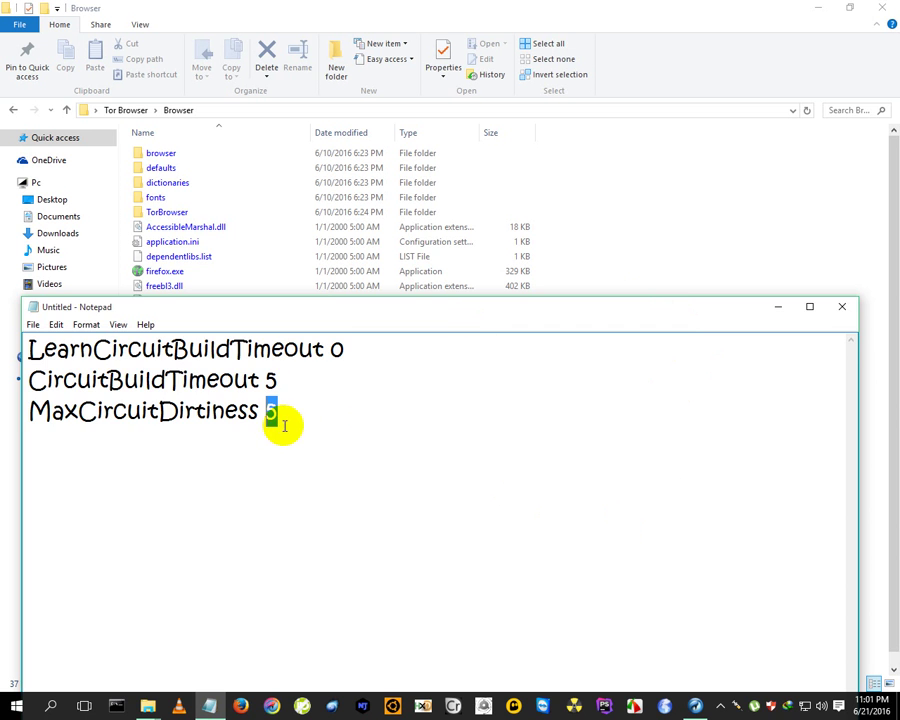
pyautogui.moveTo(283, 418); pyautogui.dragTo(3, 361)
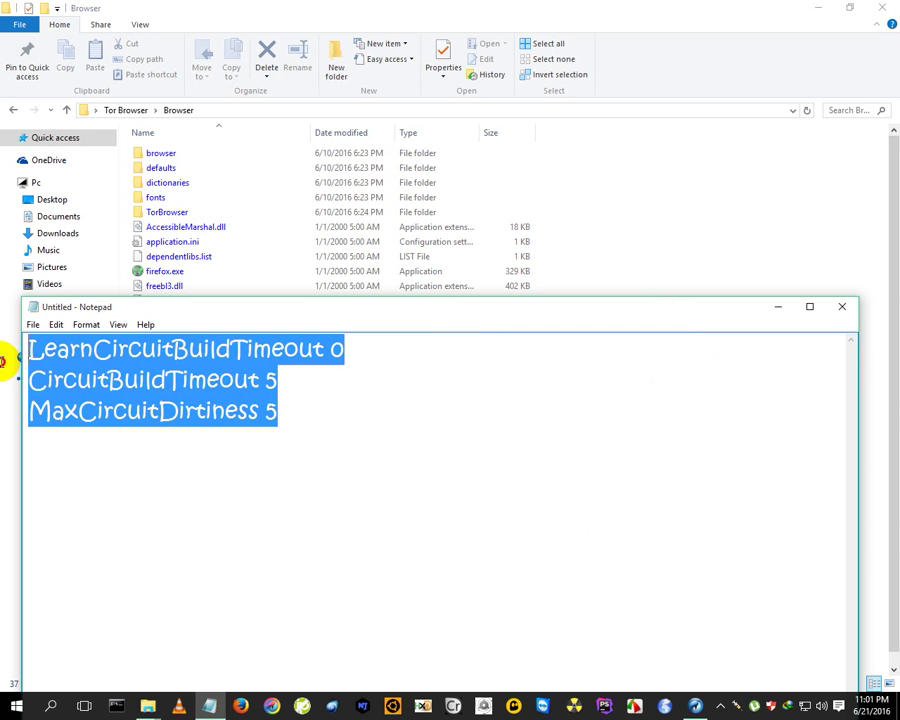
pyautogui.click(777, 307)
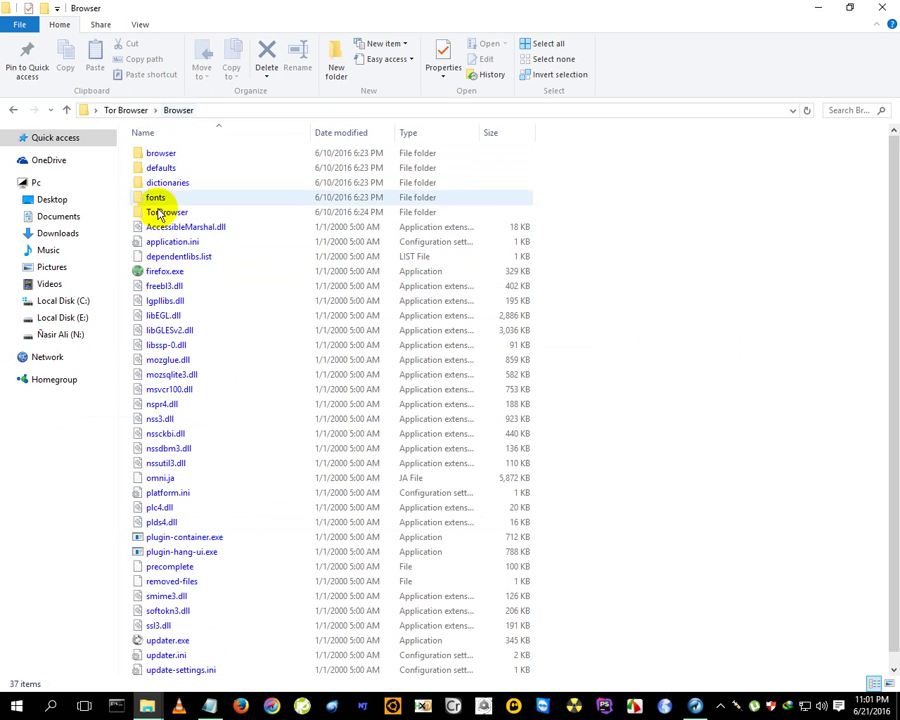
# Step: Open the torrc file from the TorBrowser\Data\Tor subfolder in Notepad++
pyautogui.doubleClick(160, 214)
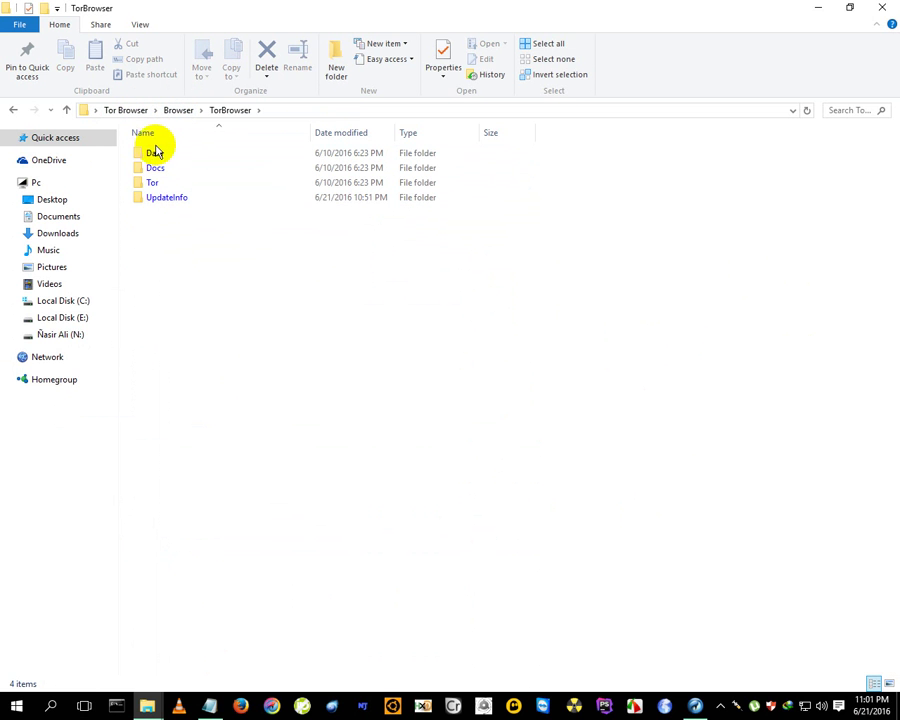
pyautogui.doubleClick(155, 153)
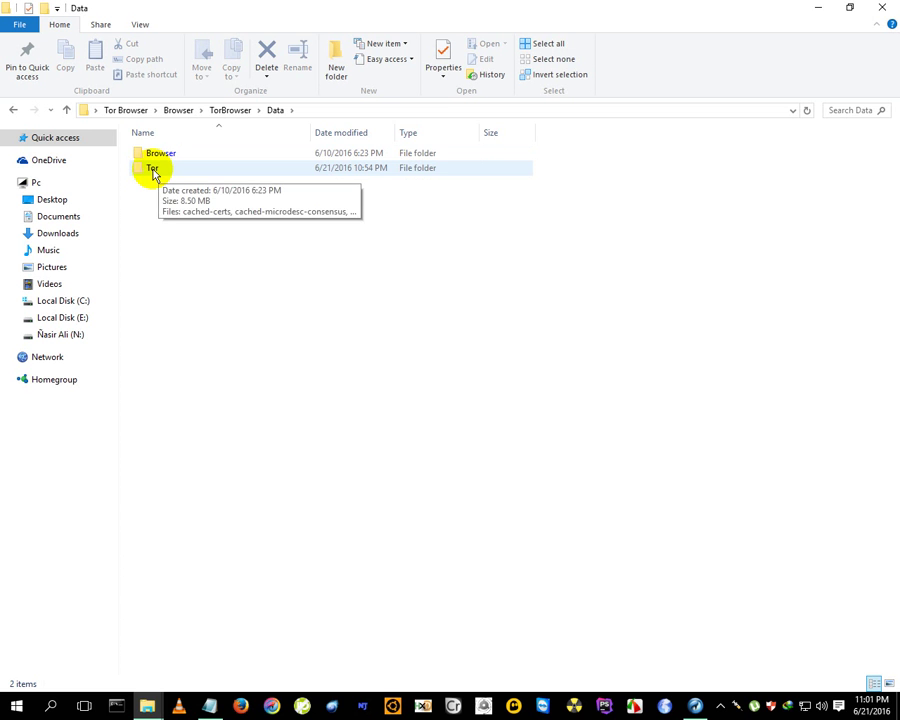
pyautogui.doubleClick(155, 172)
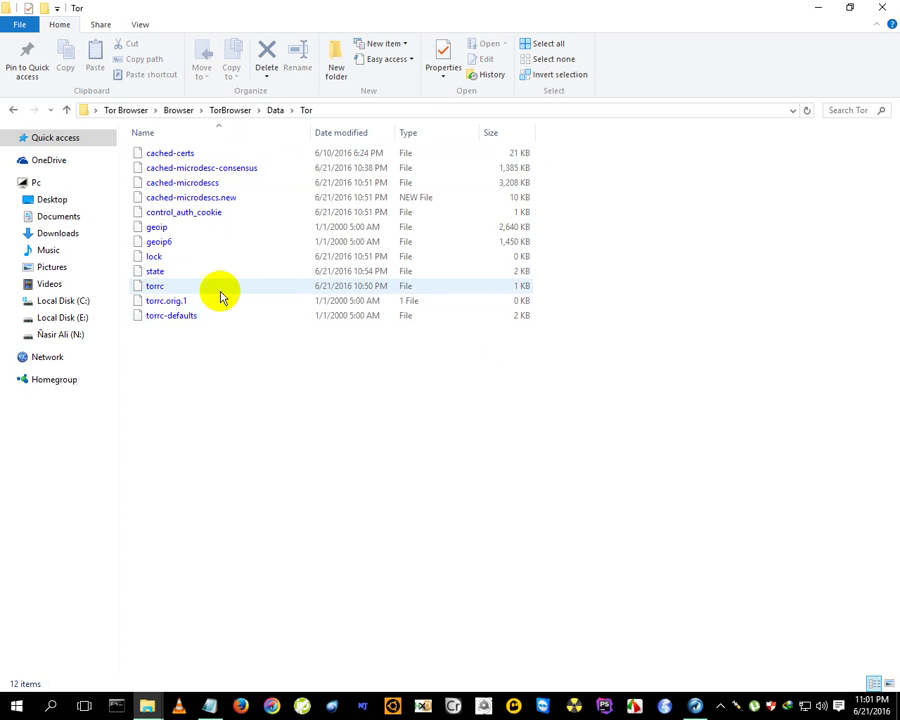
pyautogui.rightClick(150, 289)
pyautogui.rightClick(137, 286)
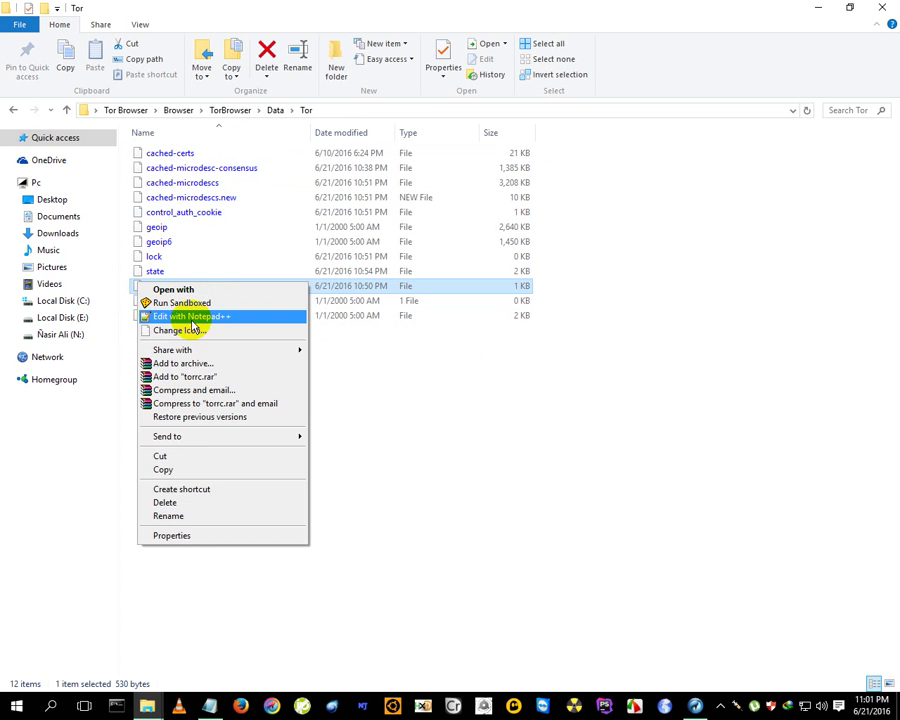
pyautogui.click(181, 317)
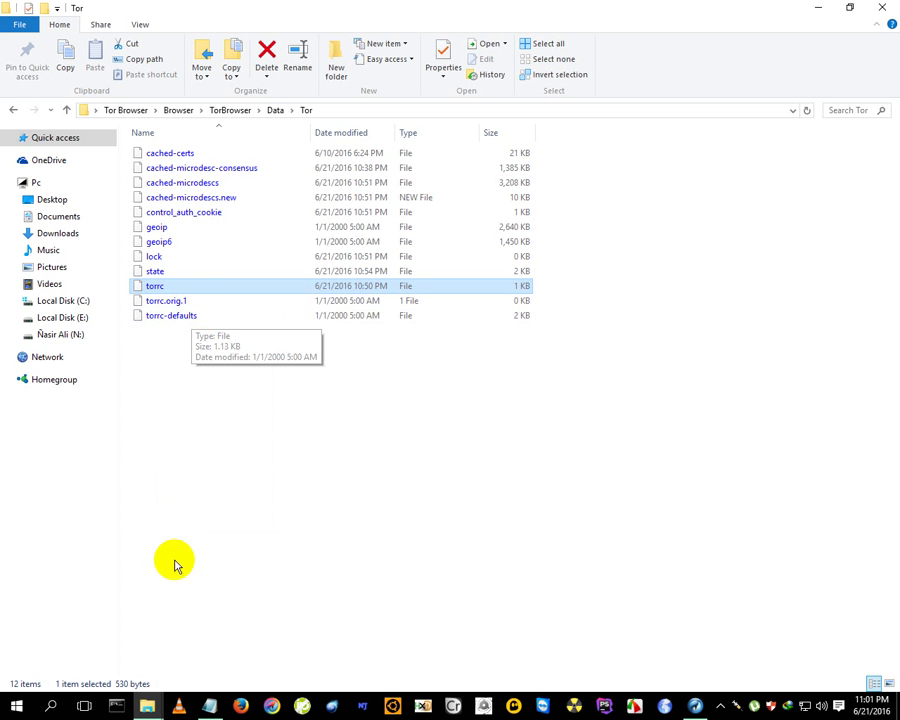
# Step: Compare the three circuit setting lines in the untitled note with lines 10 to 12 of torrc
pyautogui.click(211, 706)
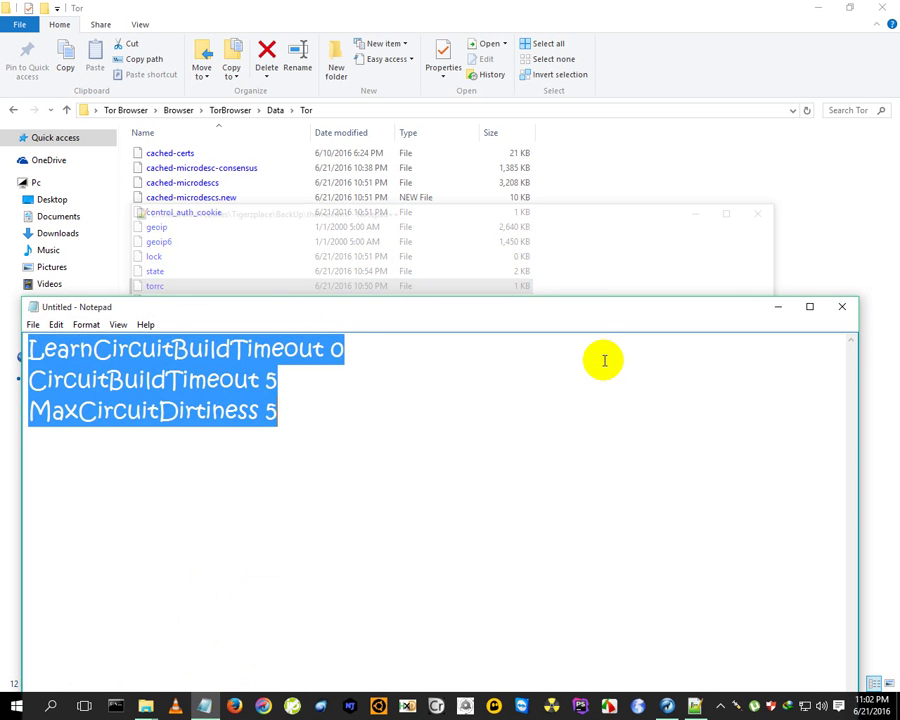
pyautogui.moveTo(575, 395); pyautogui.dragTo(542, 466)
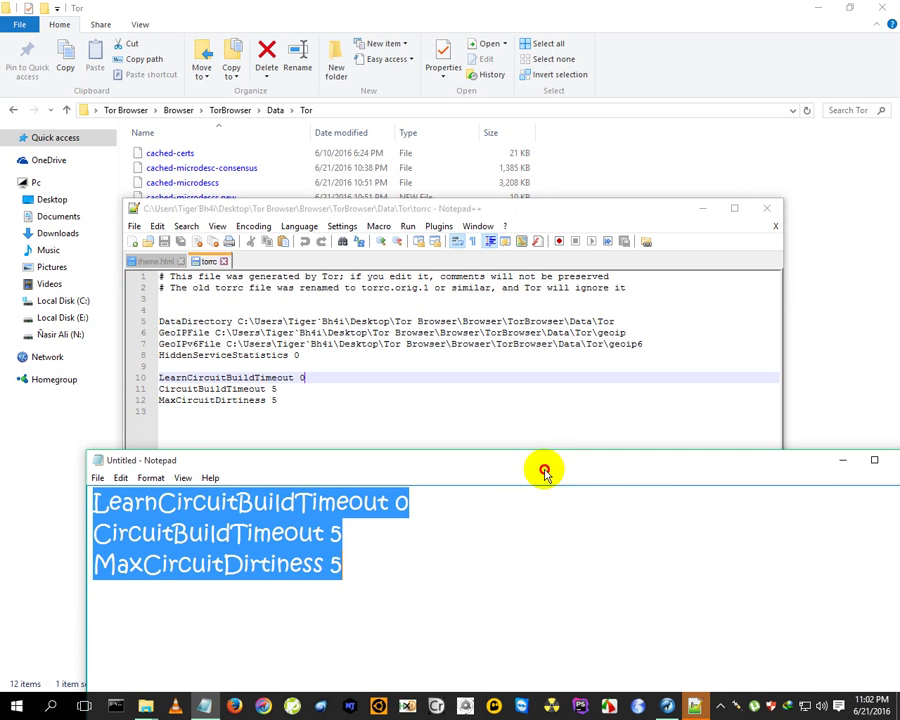
pyautogui.moveTo(287, 400); pyautogui.dragTo(160, 377)
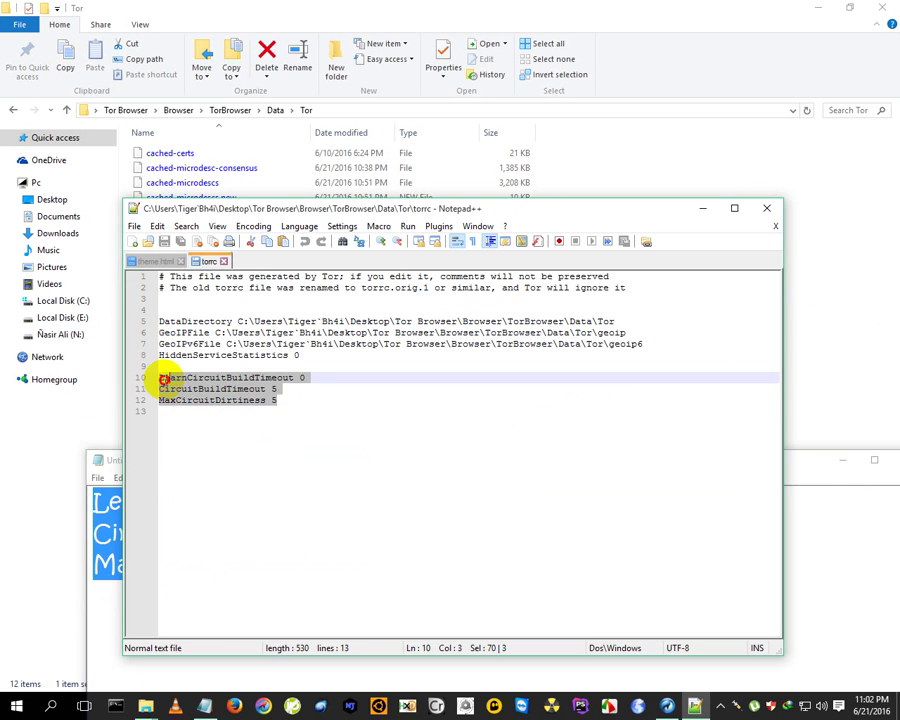
pyautogui.click(115, 545)
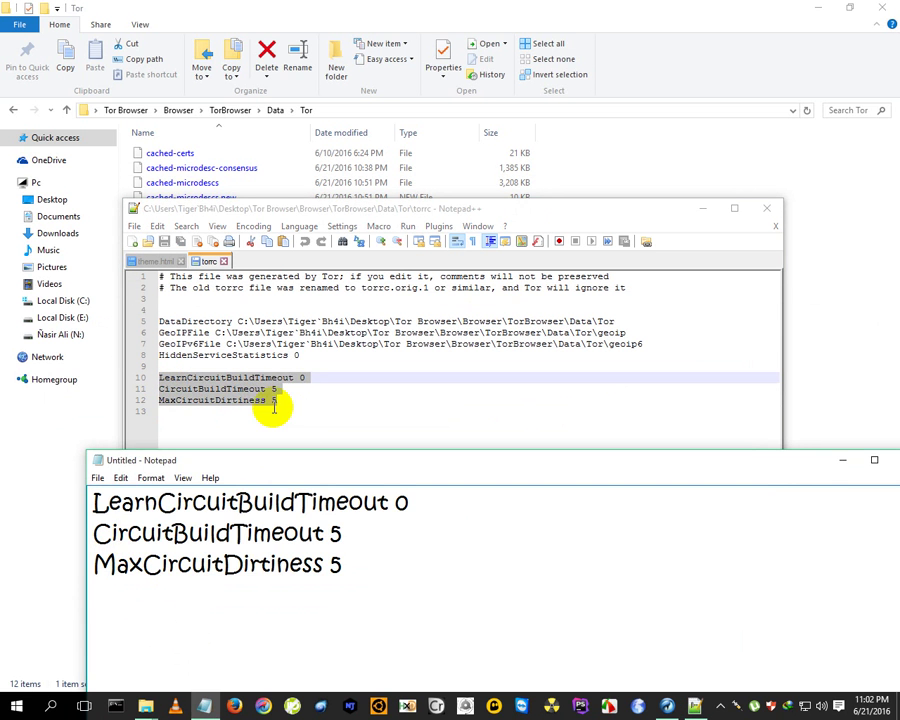
pyautogui.moveTo(278, 400); pyautogui.dragTo(145, 375)
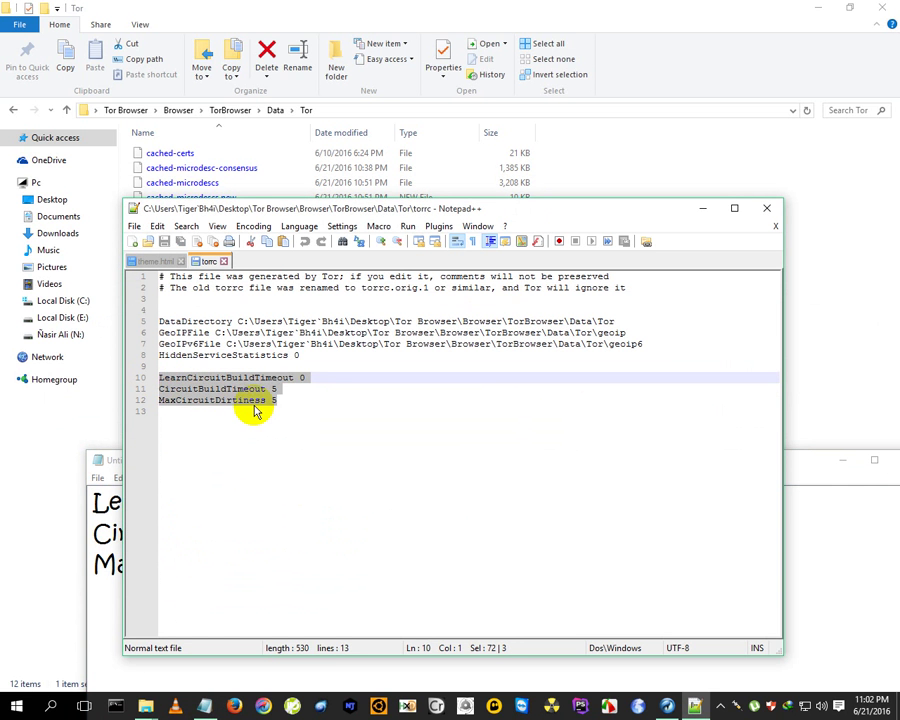
# Step: Close the torrc file and close the untitled note without saving it
pyautogui.click(764, 210)
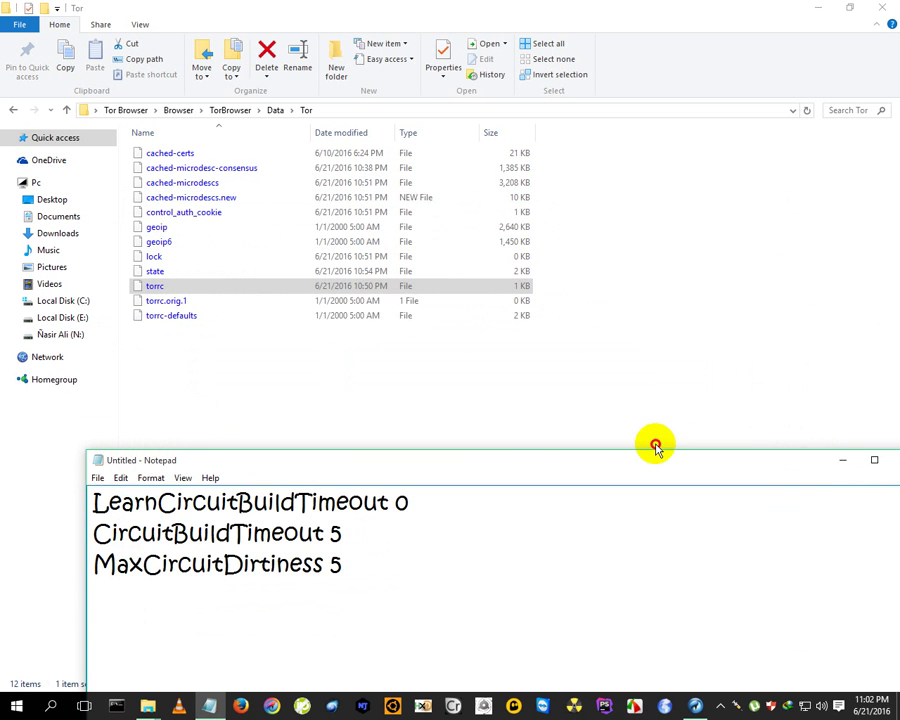
pyautogui.moveTo(655, 447); pyautogui.dragTo(475, 397)
pyautogui.click(722, 413)
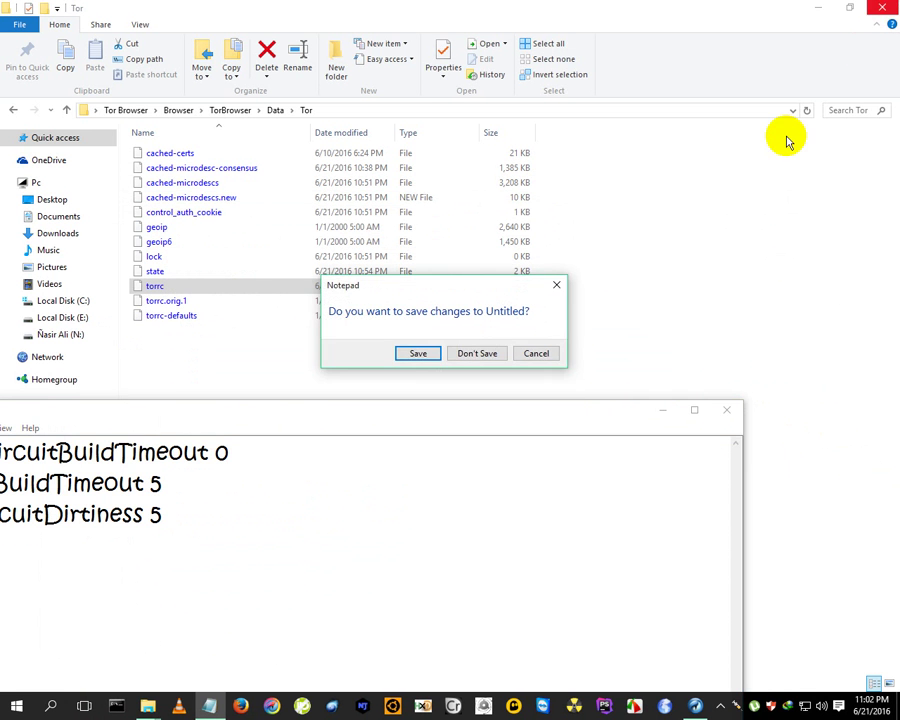
pyautogui.click(466, 354)
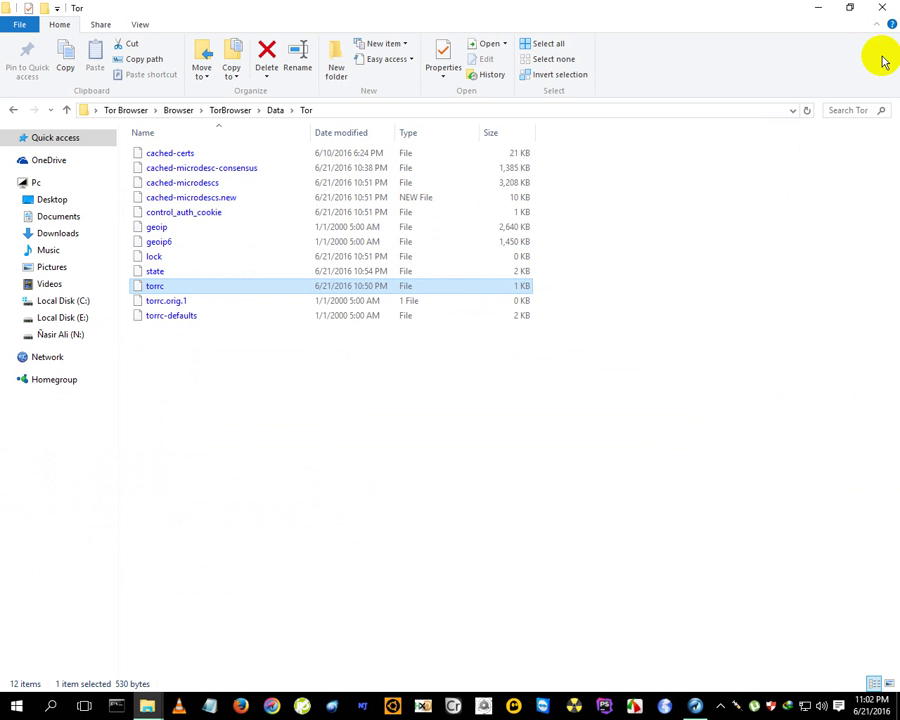
# Step: Launch Tor Browser from the top-level Tor Browser folder and dismiss the window-maximizing warning
pyautogui.click(881, 8)
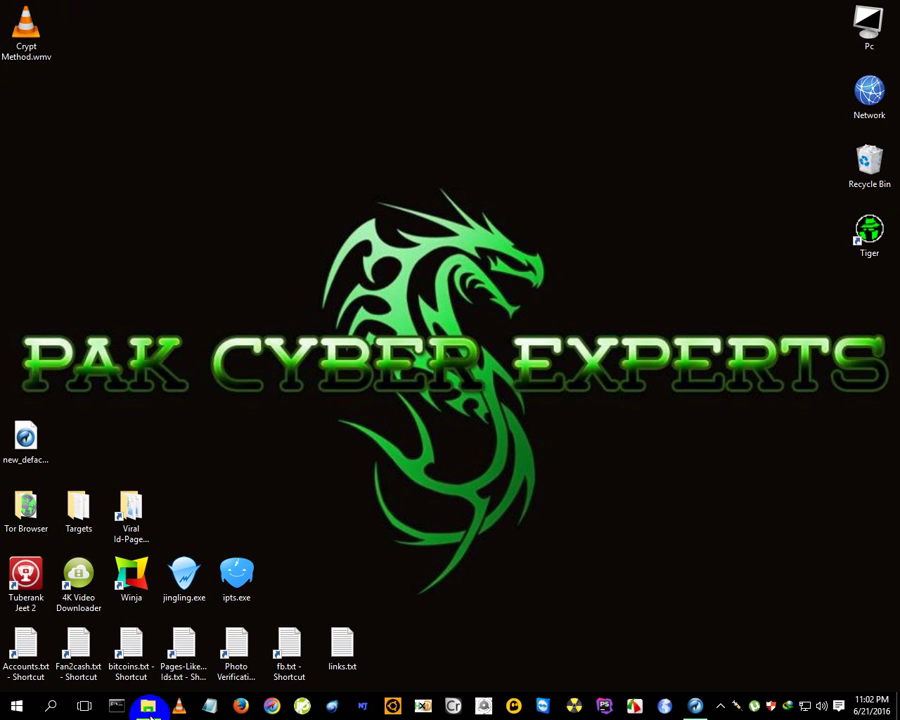
pyautogui.click(147, 706)
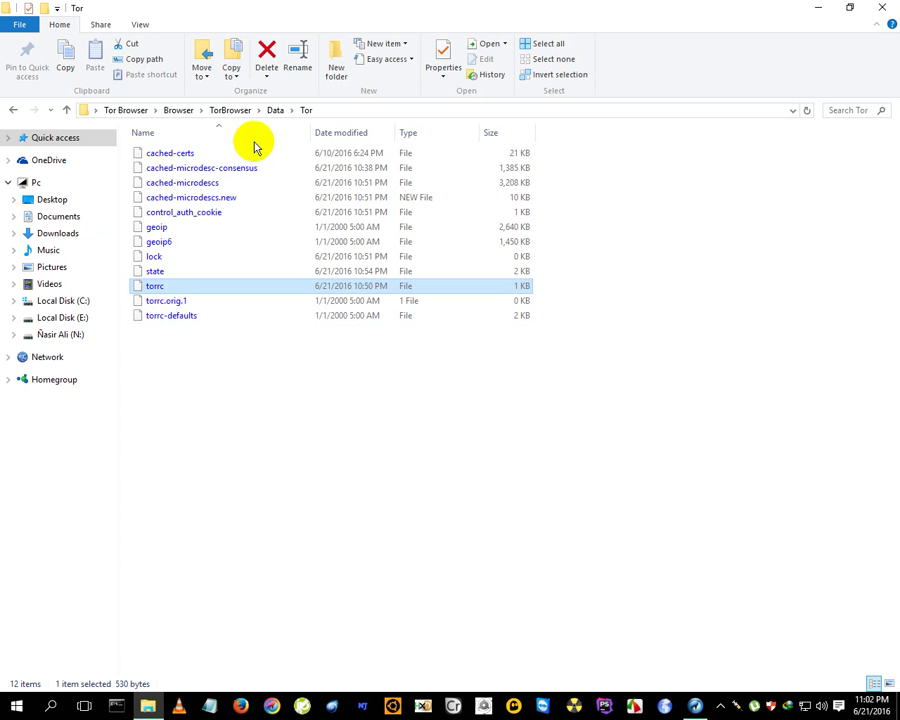
pyautogui.click(136, 112)
pyautogui.doubleClick(161, 168)
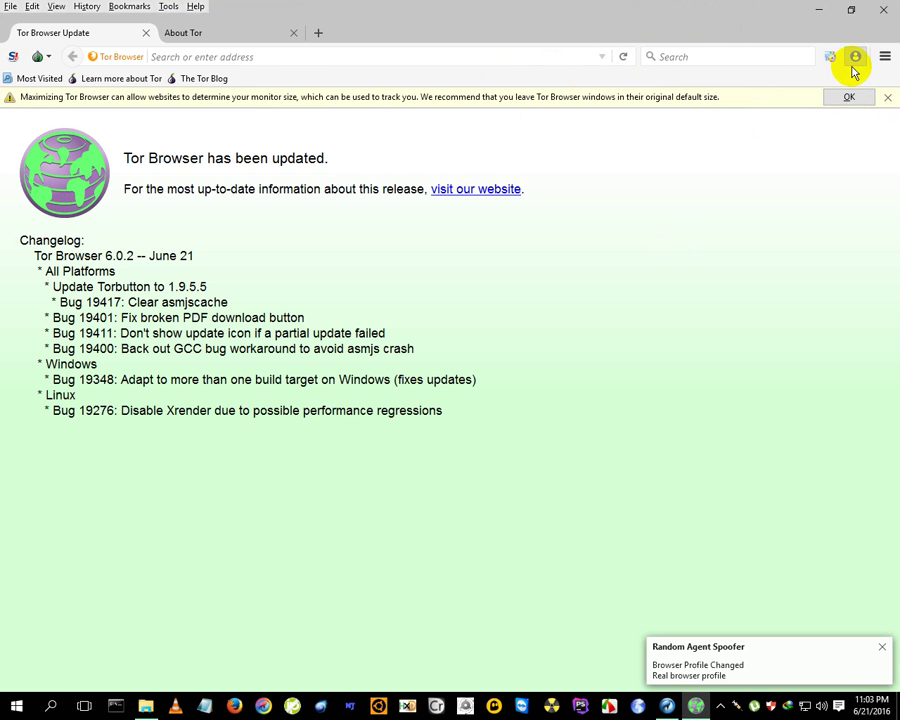
pyautogui.click(886, 97)
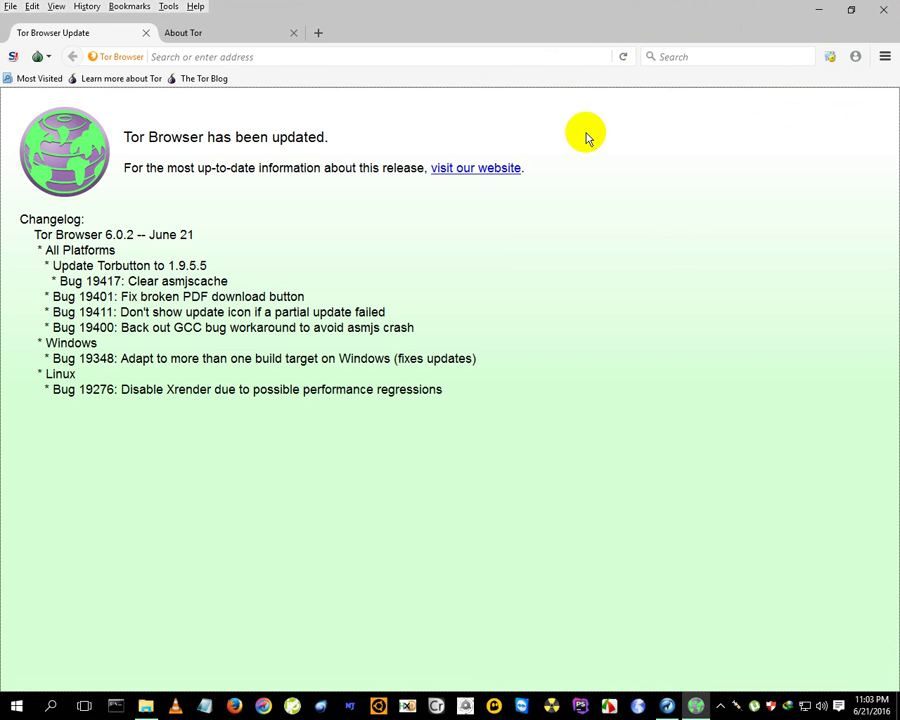
# Step: Show the iMacros sidebar and select the F2C-Multi-Links WO macro inside Macros > Fans2Cash
pyautogui.click(830, 58)
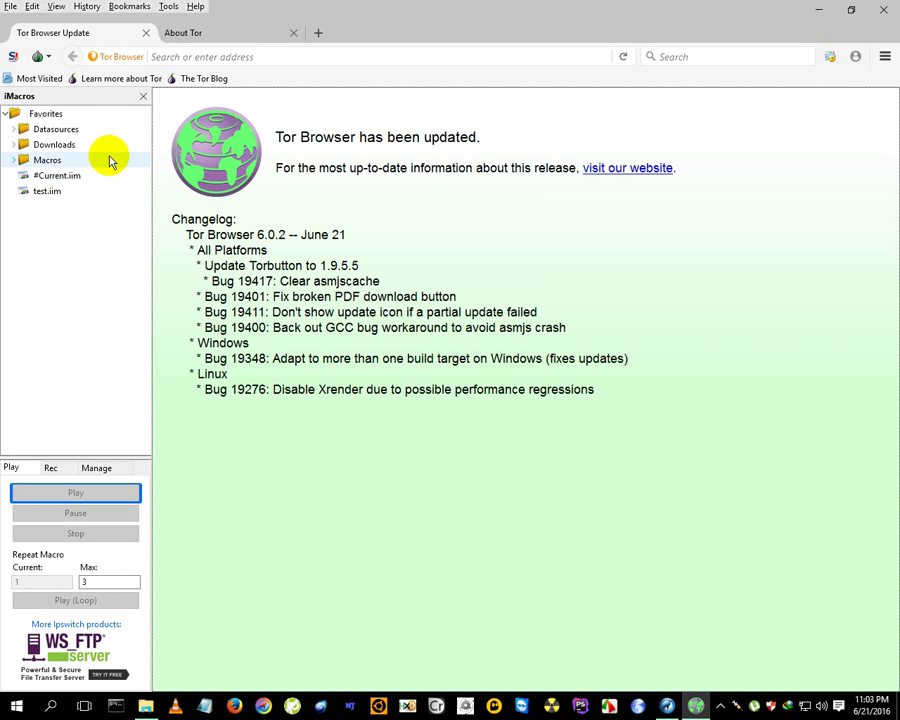
pyautogui.click(12, 160)
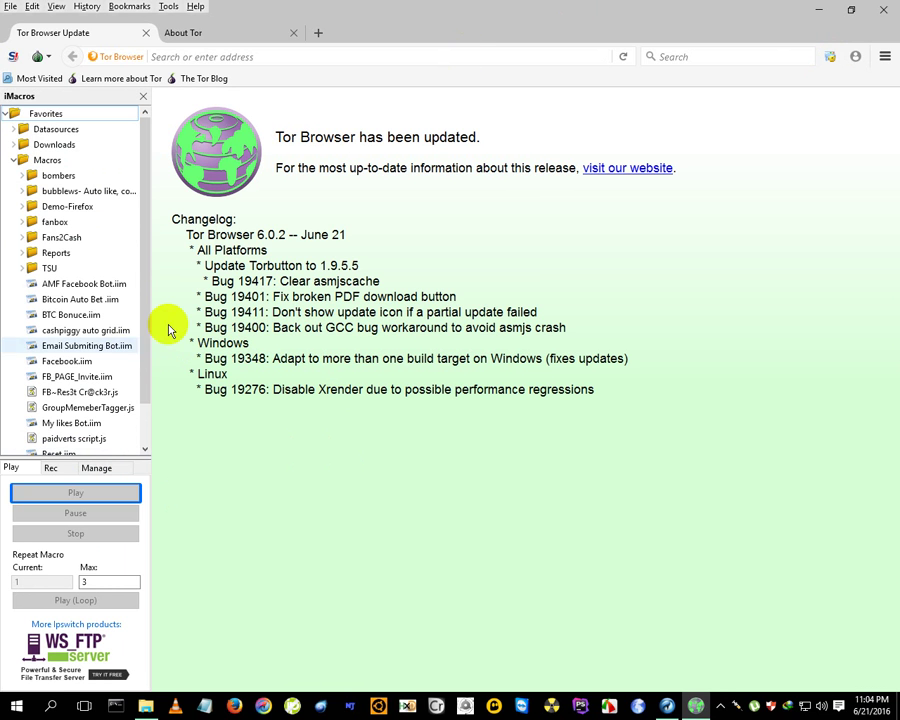
pyautogui.click(22, 240)
pyautogui.click(22, 238)
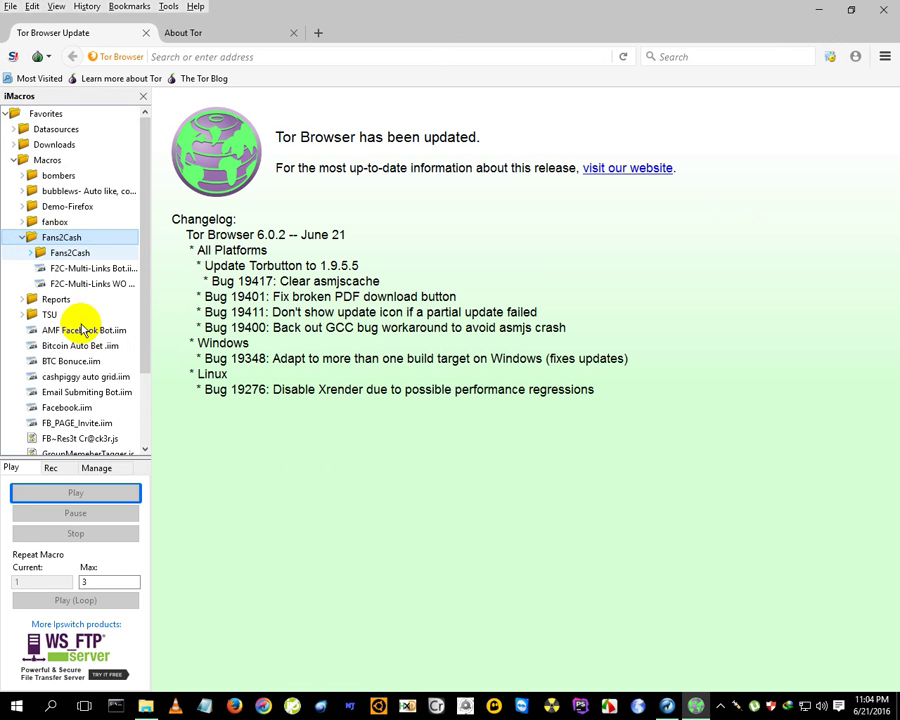
pyautogui.click(57, 266)
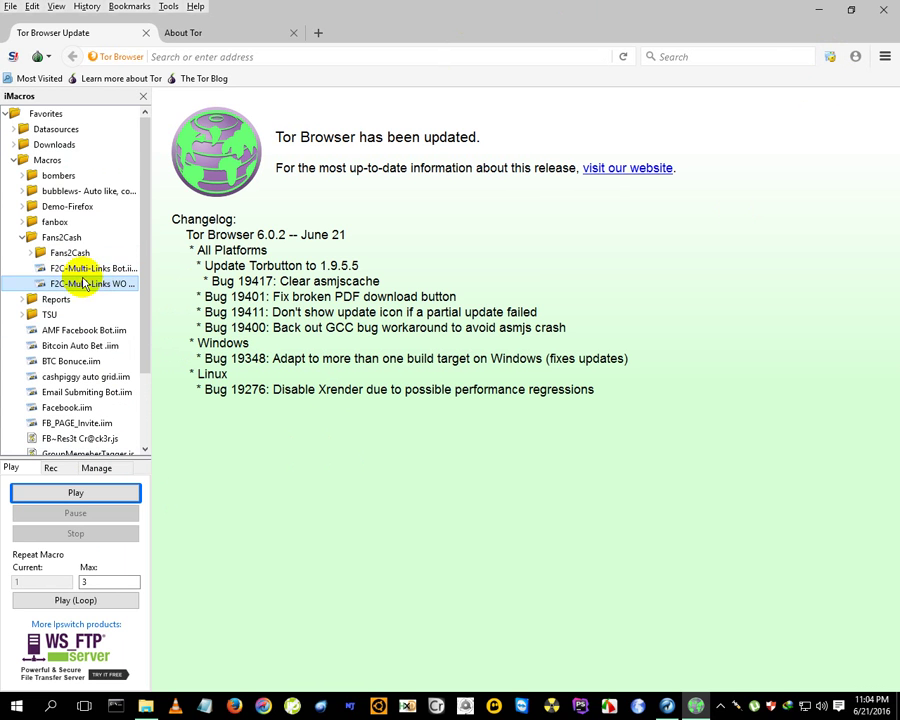
pyautogui.click(102, 284)
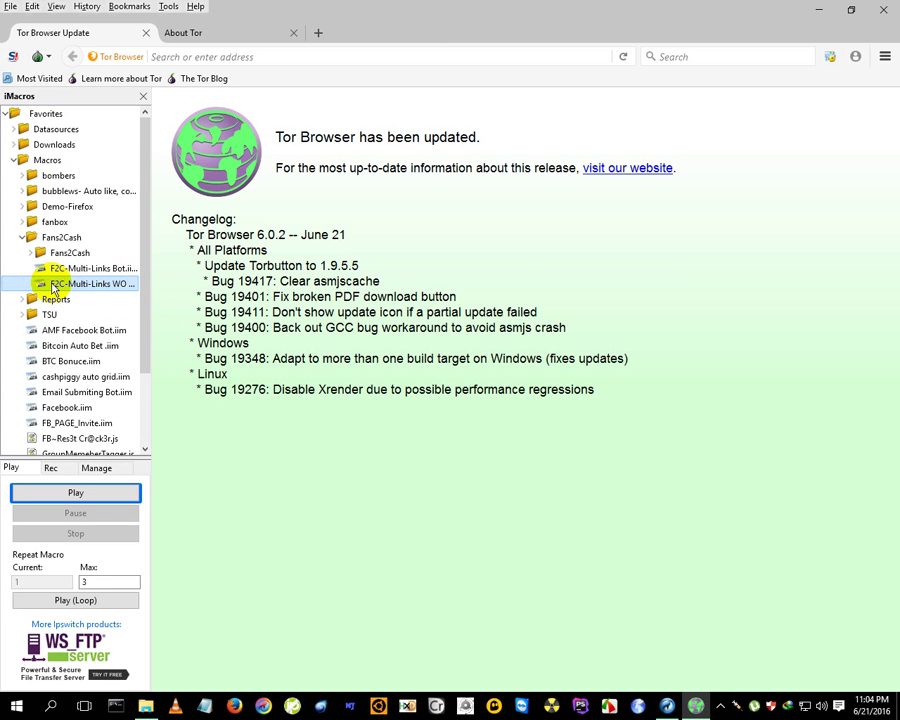
# Step: Load myip.net in the About Tor tab and examine the IP address it reports
pyautogui.click(233, 32)
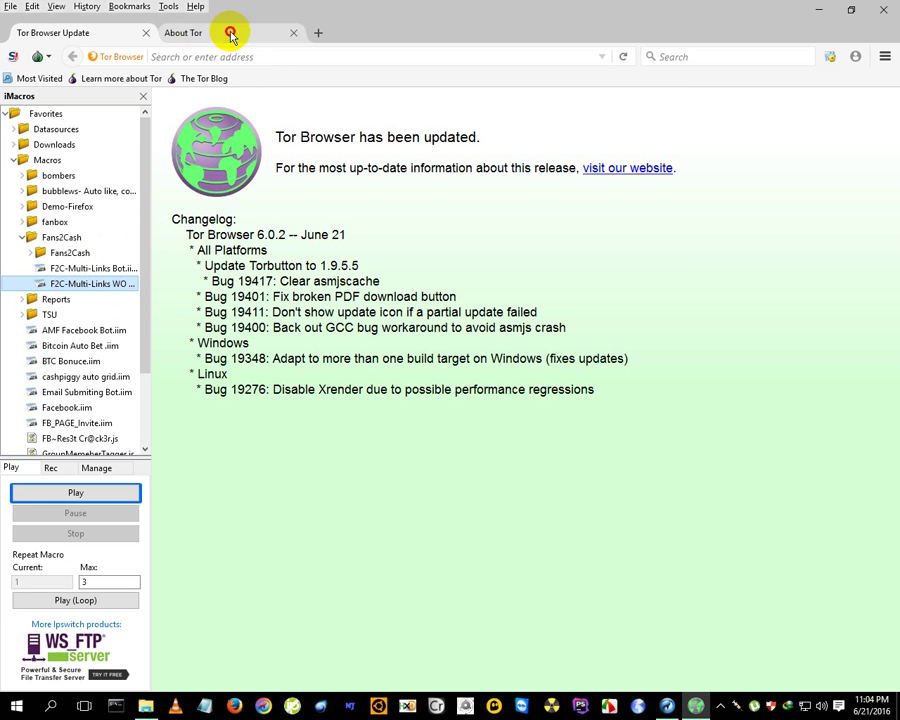
pyautogui.click(164, 57)
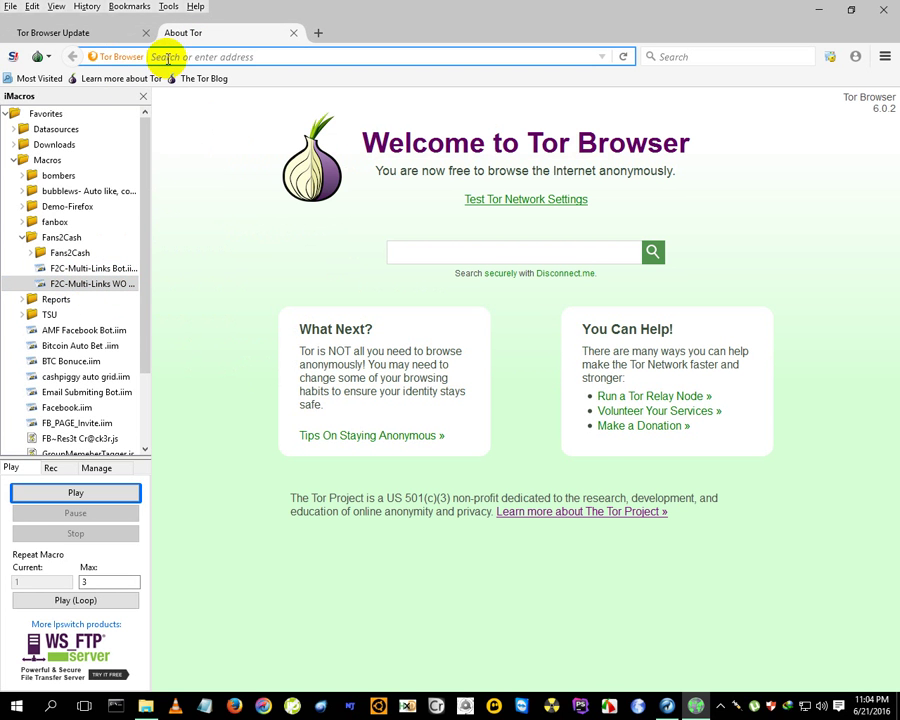
pyautogui.write('myip')
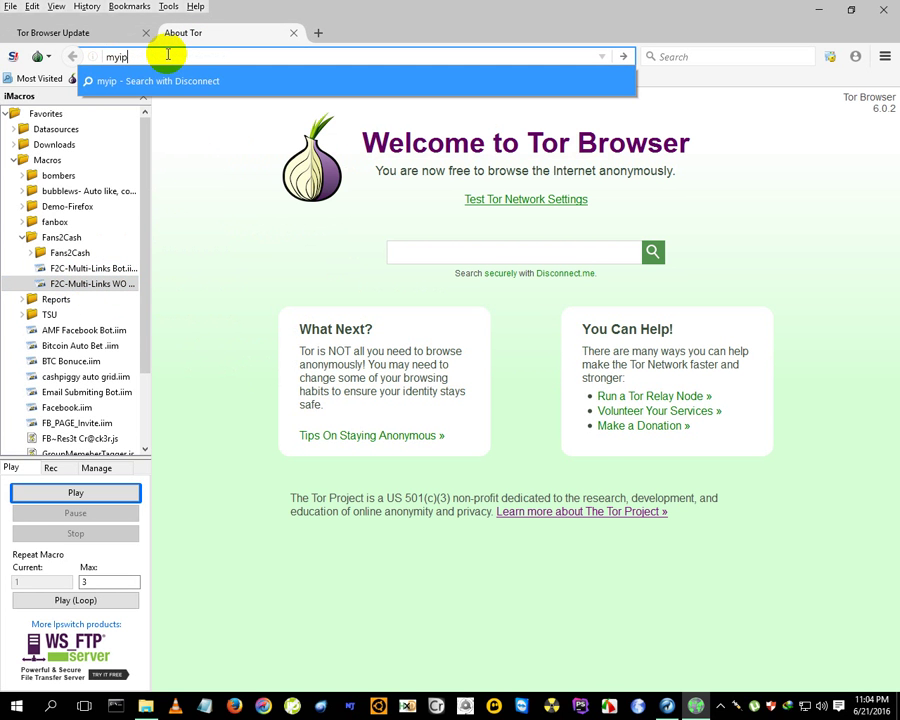
pyautogui.write('.net')
pyautogui.press('Return')
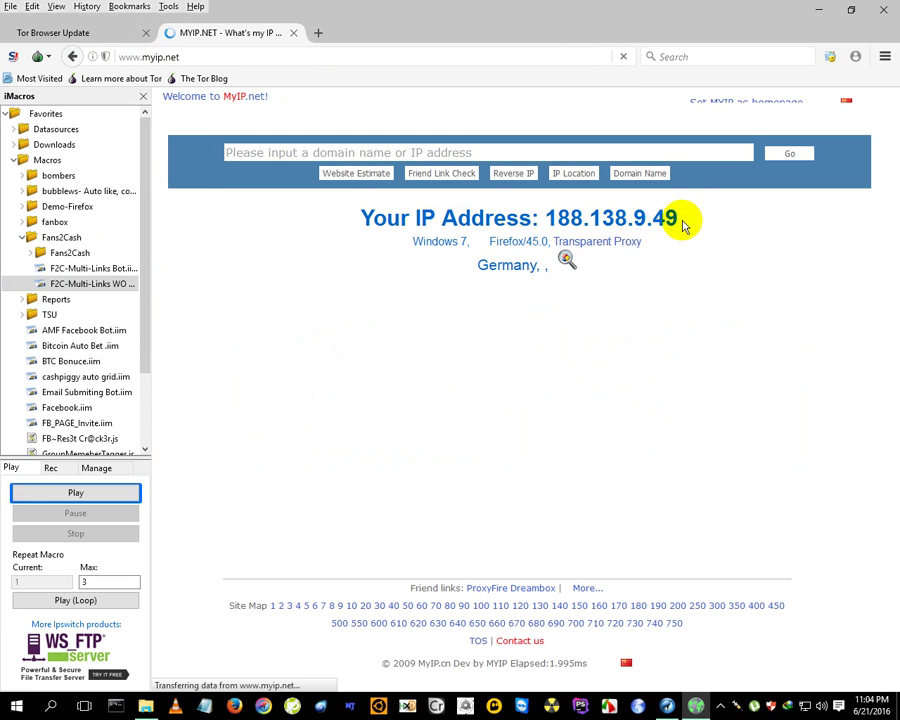
pyautogui.moveTo(681, 222); pyautogui.dragTo(546, 218)
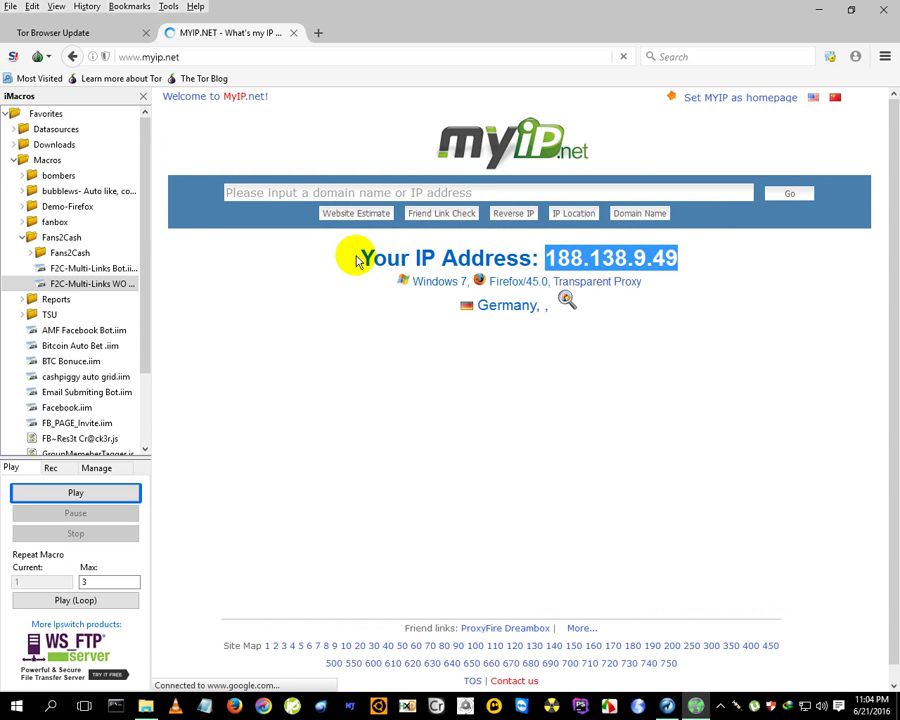
pyautogui.moveTo(357, 261); pyautogui.dragTo(690, 258)
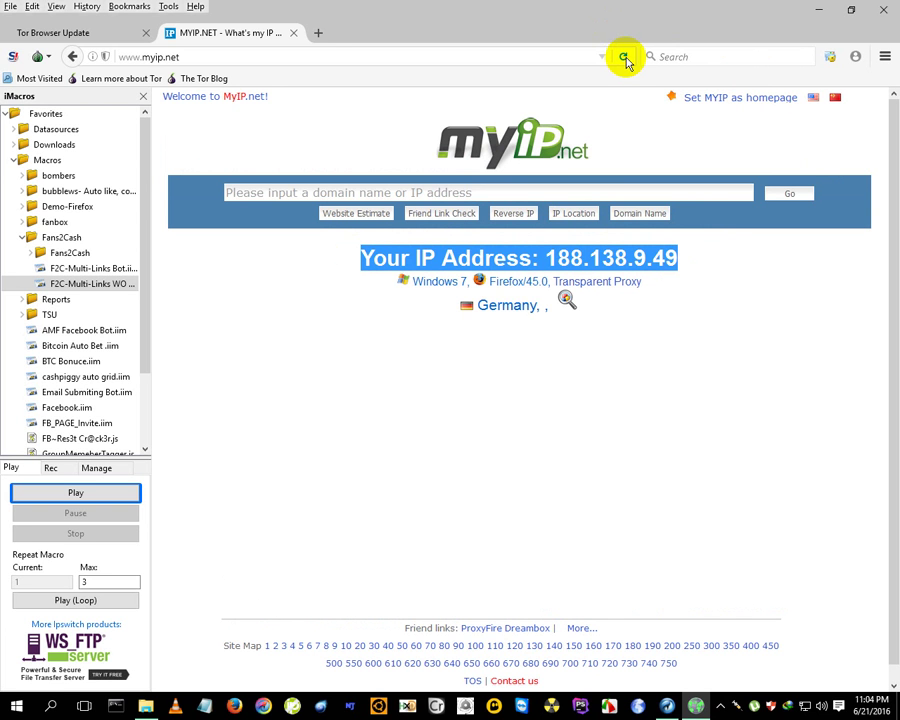
# Step: Reload the myip.net page twice to check whether the reported IP address changes, and close its tab
pyautogui.click(624, 58)
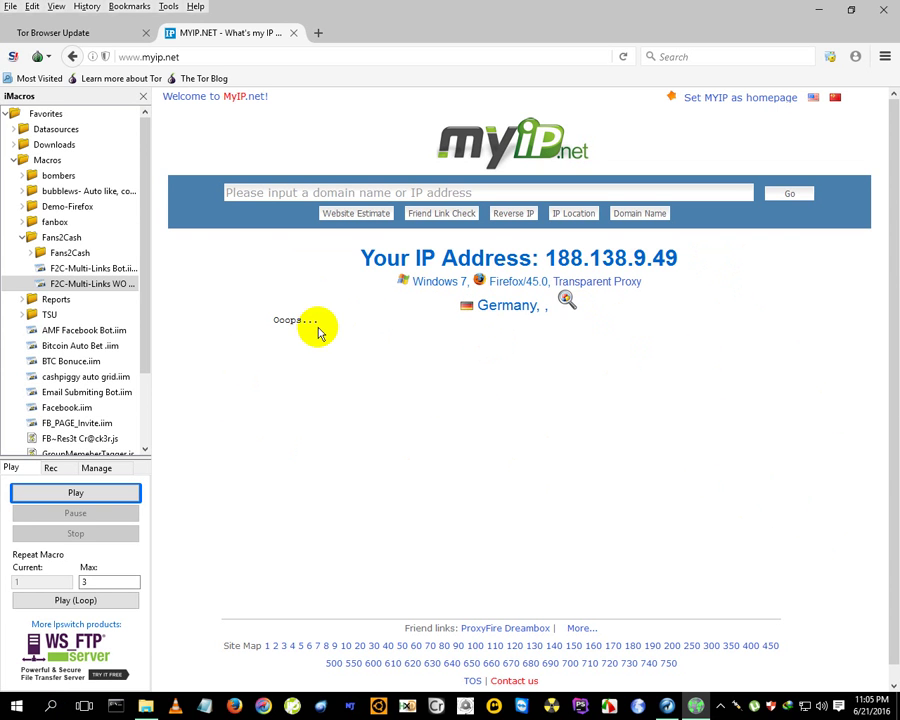
pyautogui.moveTo(318, 322); pyautogui.dragTo(267, 322)
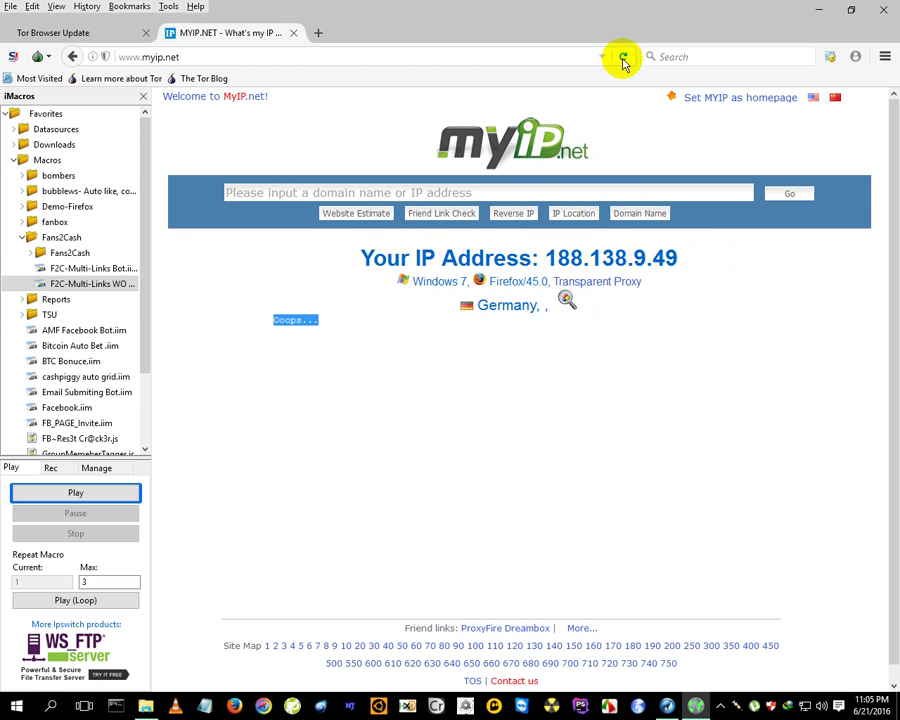
pyautogui.click(622, 58)
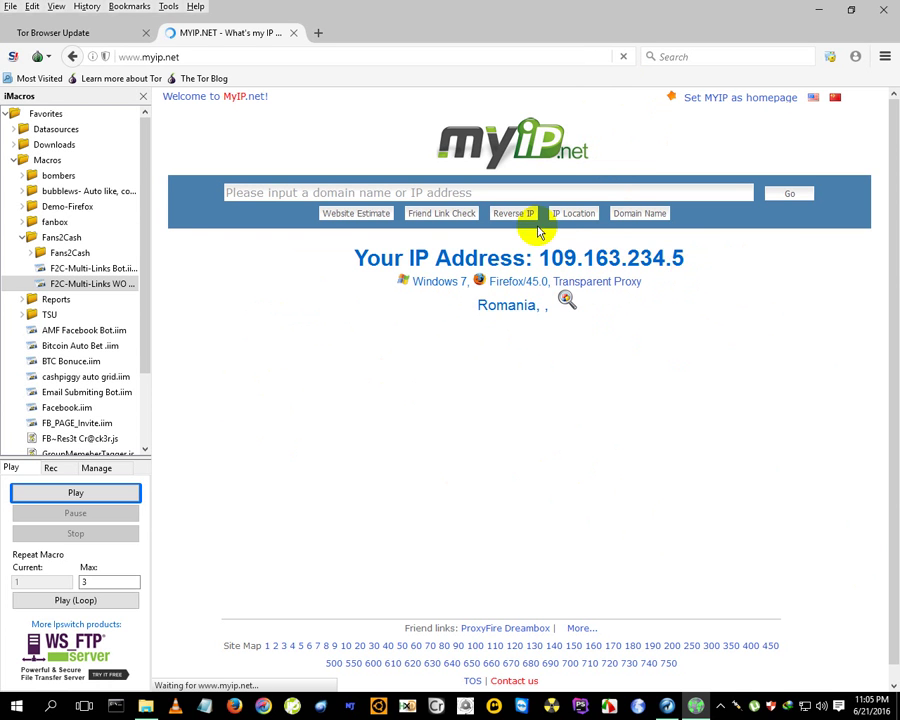
pyautogui.moveTo(541, 258); pyautogui.dragTo(683, 258)
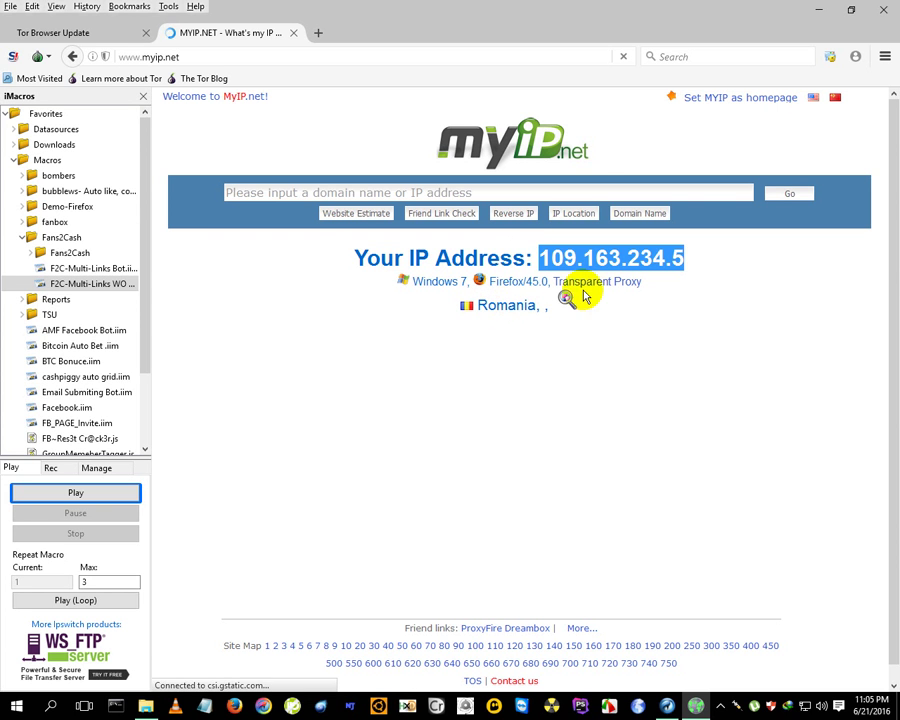
pyautogui.moveTo(540, 257); pyautogui.dragTo(690, 260)
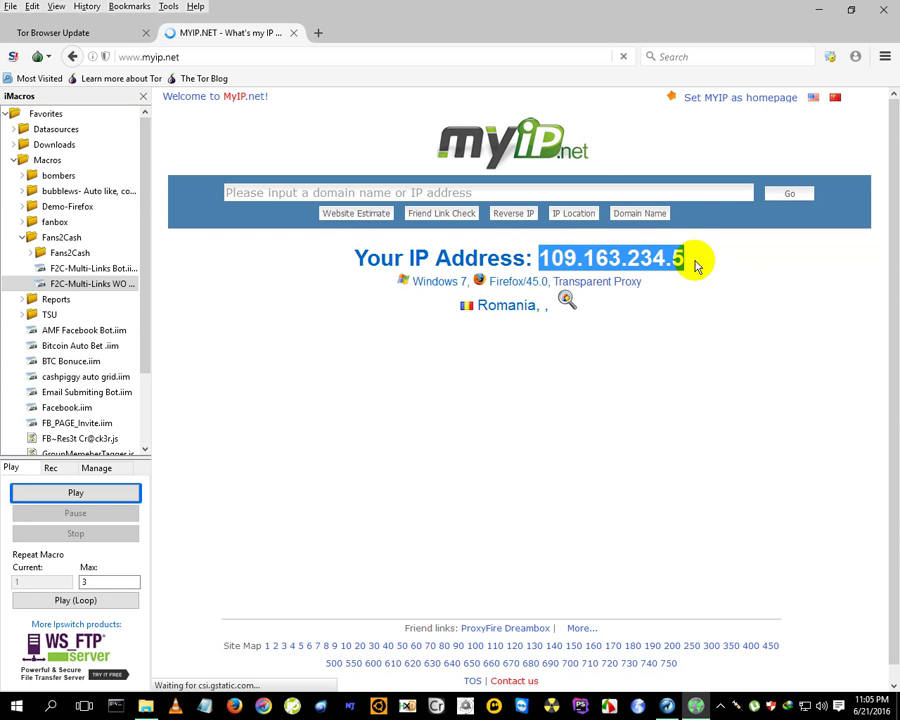
pyautogui.click(291, 34)
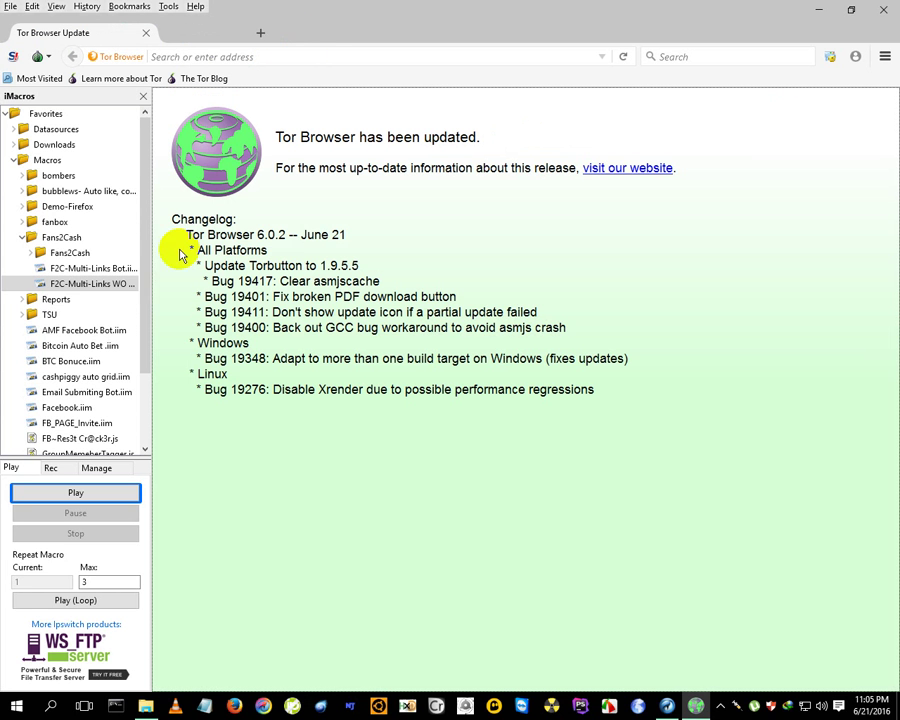
# Step: Open the F2C-Multi-Links WO macro for editing and locate the !DATASOURCE file path in line 3
pyautogui.rightClick(91, 286)
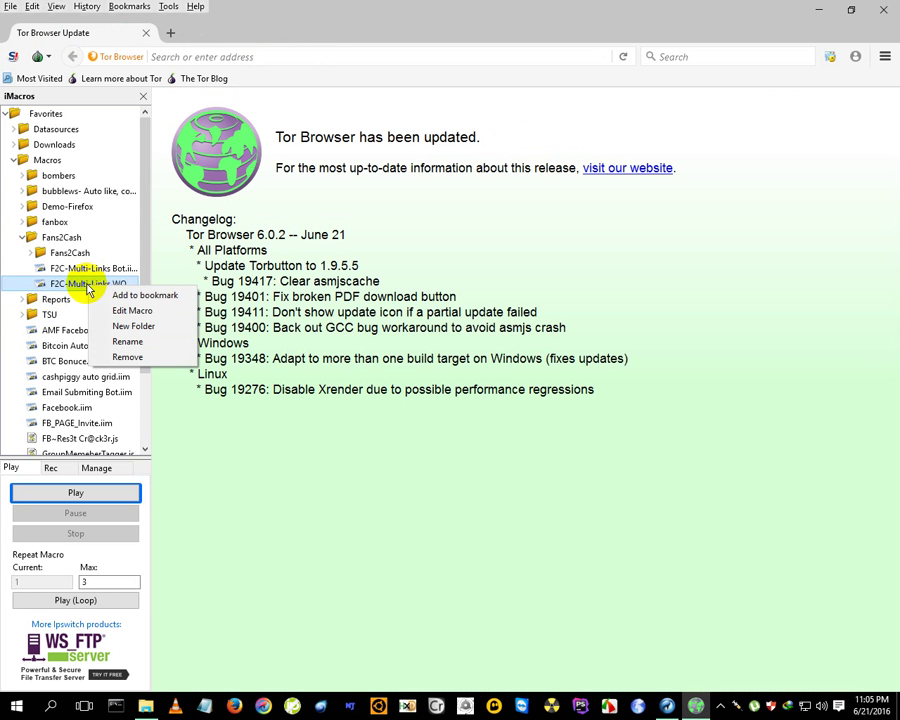
pyautogui.click(134, 311)
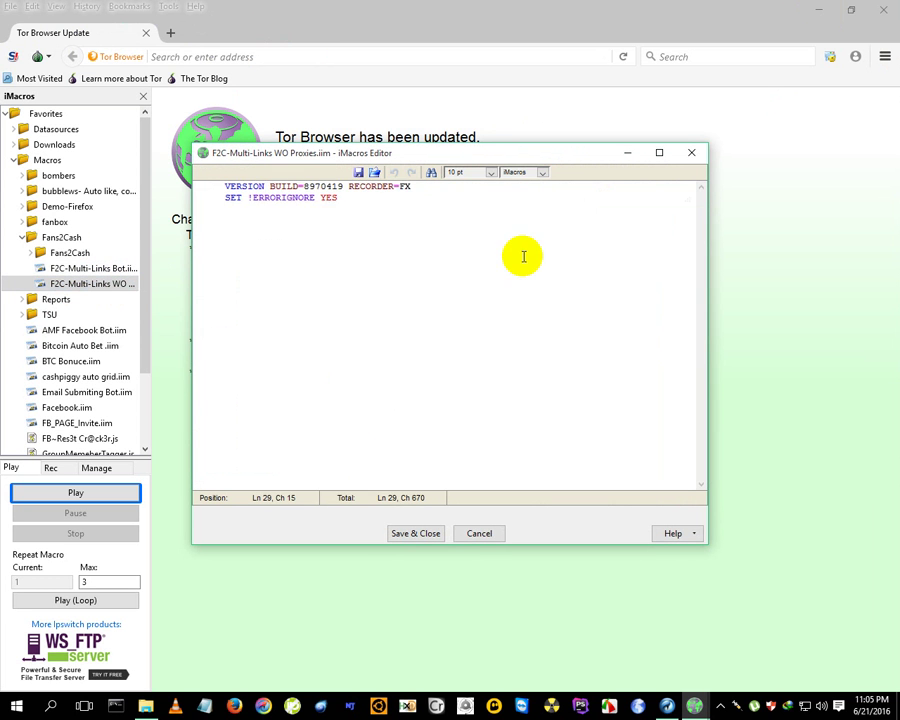
pyautogui.scroll(1, 420, 256)
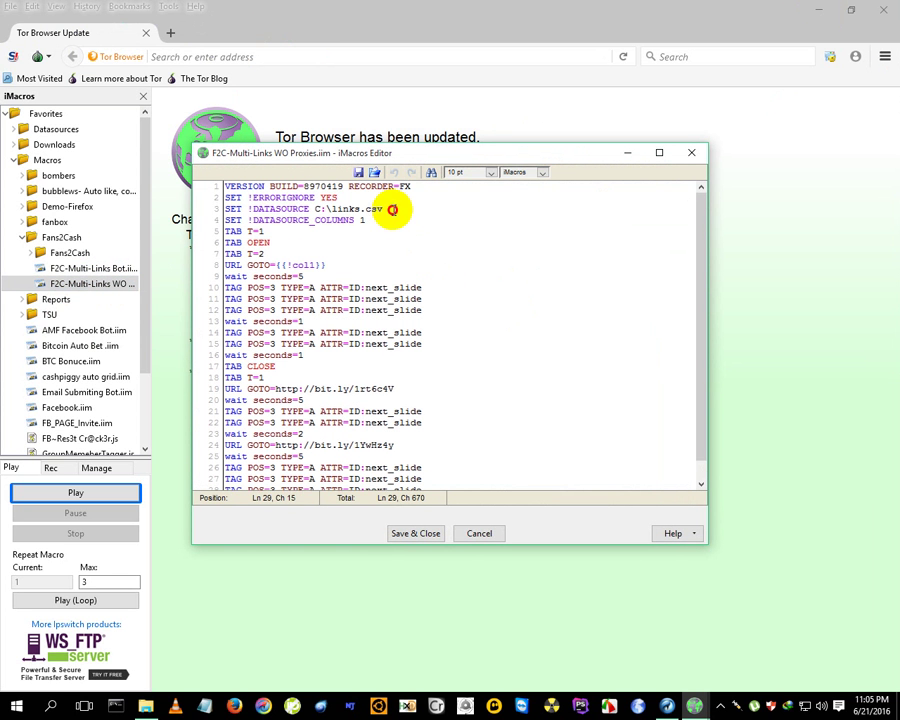
pyautogui.moveTo(390, 209); pyautogui.dragTo(316, 209)
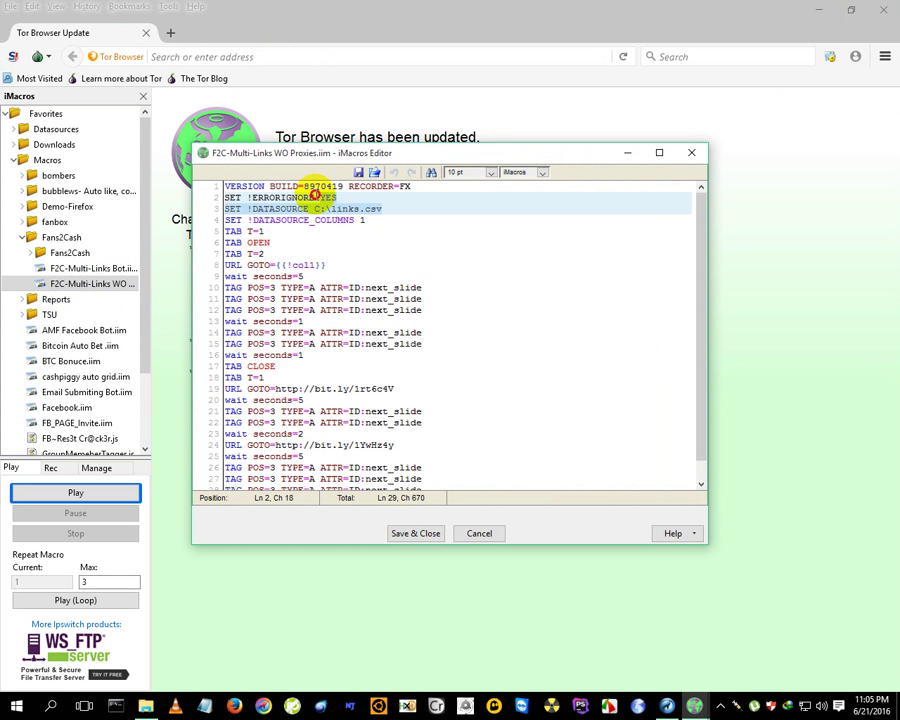
# Step: Minimize the browser and rename links.txt on the desktop to links.csv, accepting the extension change
pyautogui.click(824, 10)
pyautogui.click(814, 14)
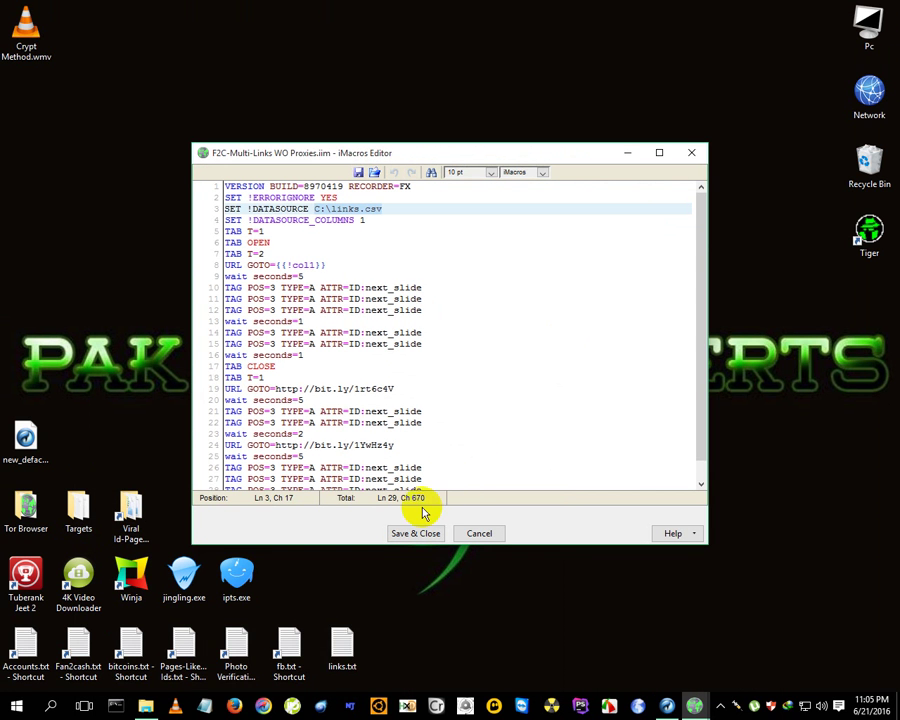
pyautogui.click(343, 645)
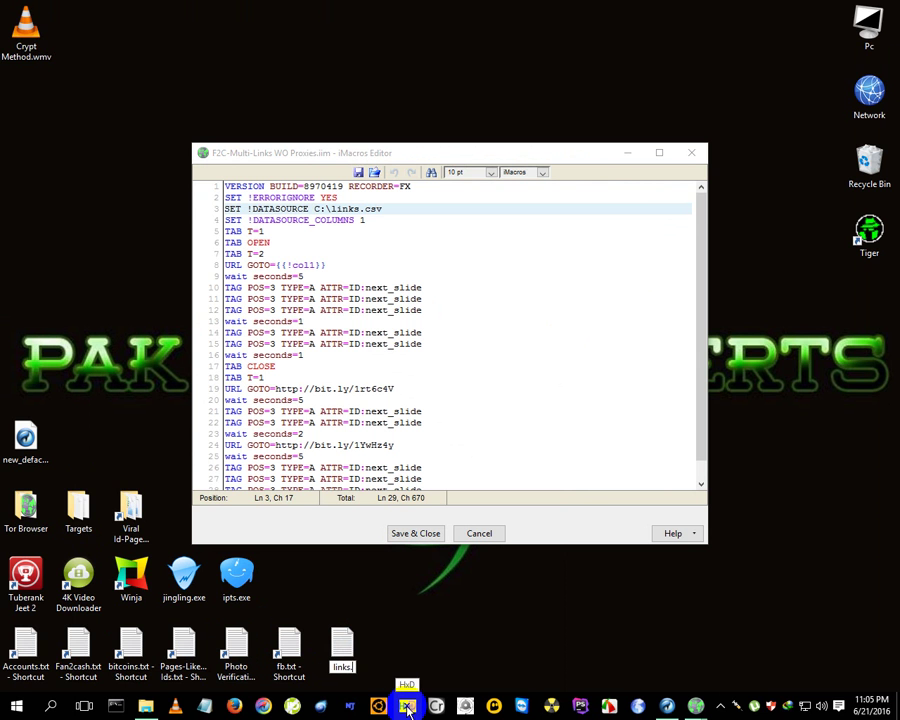
pyautogui.press('Return')
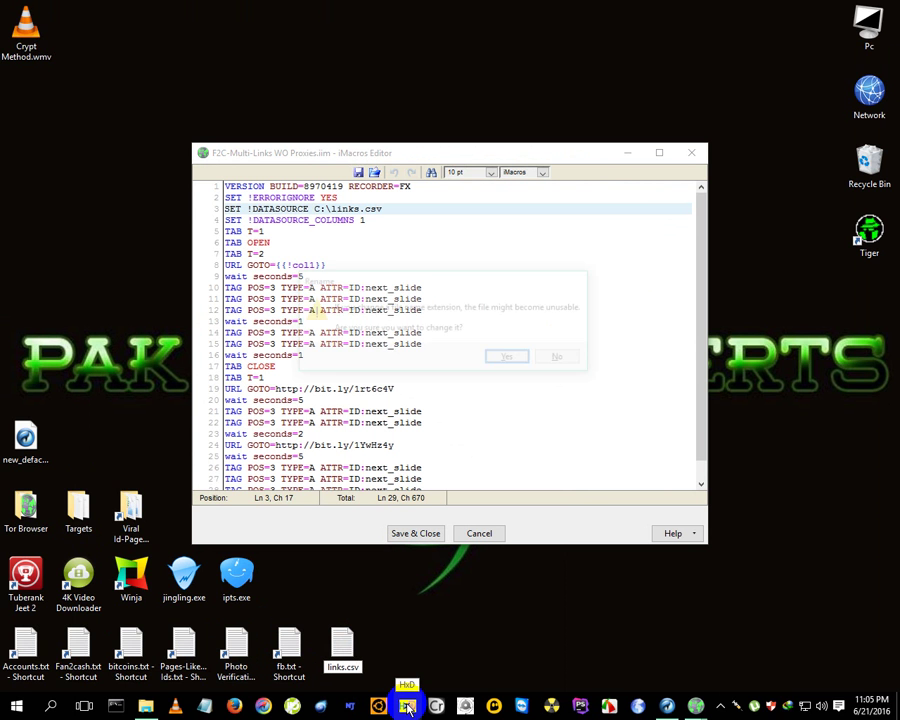
pyautogui.press('Return')
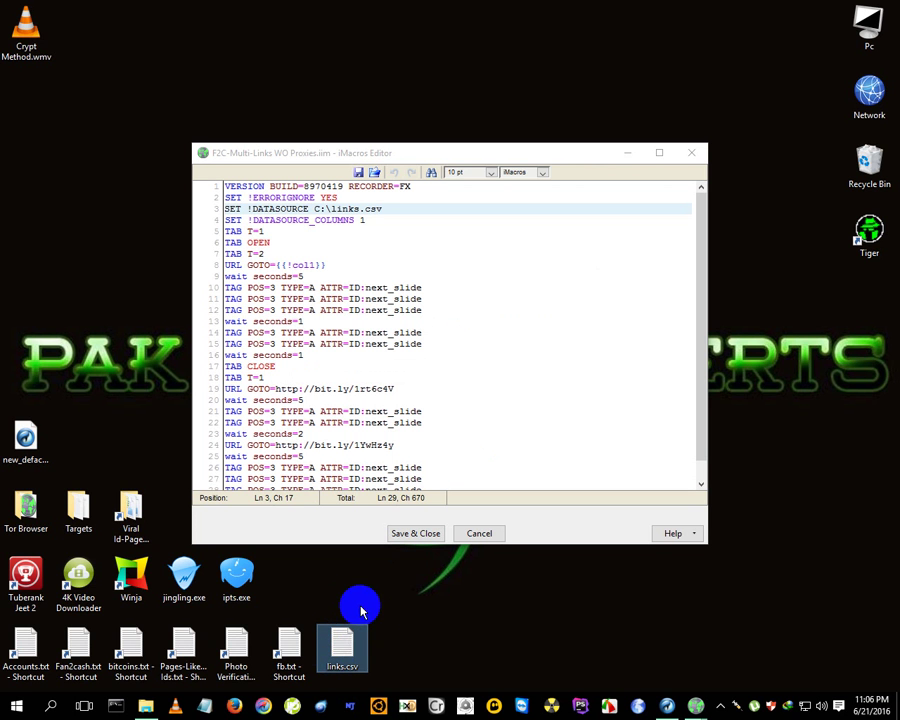
pyautogui.click(453, 630)
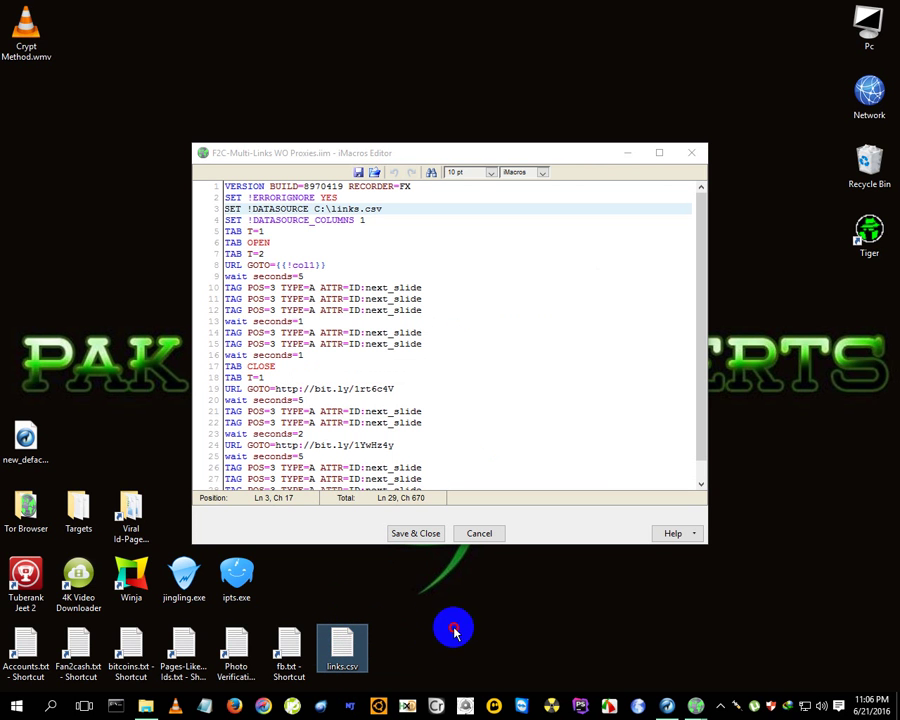
# Step: Copy the folder location from the properties of links.csv and replace C: with it in the macro's !DATASOURCE path
pyautogui.rightClick(364, 640)
pyautogui.click(378, 626)
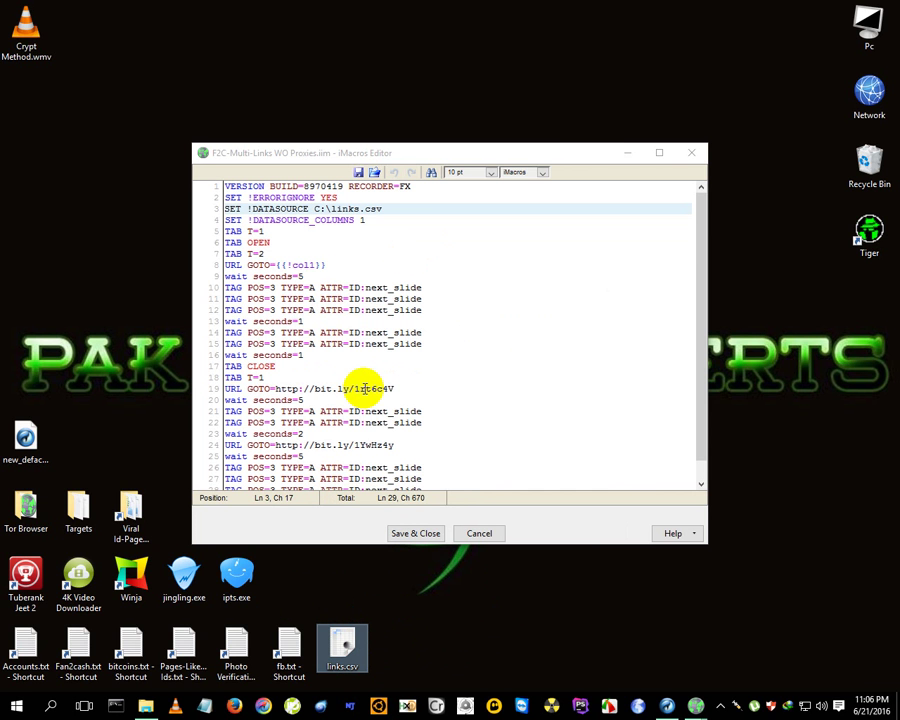
pyautogui.moveTo(532, 465); pyautogui.dragTo(425, 465)
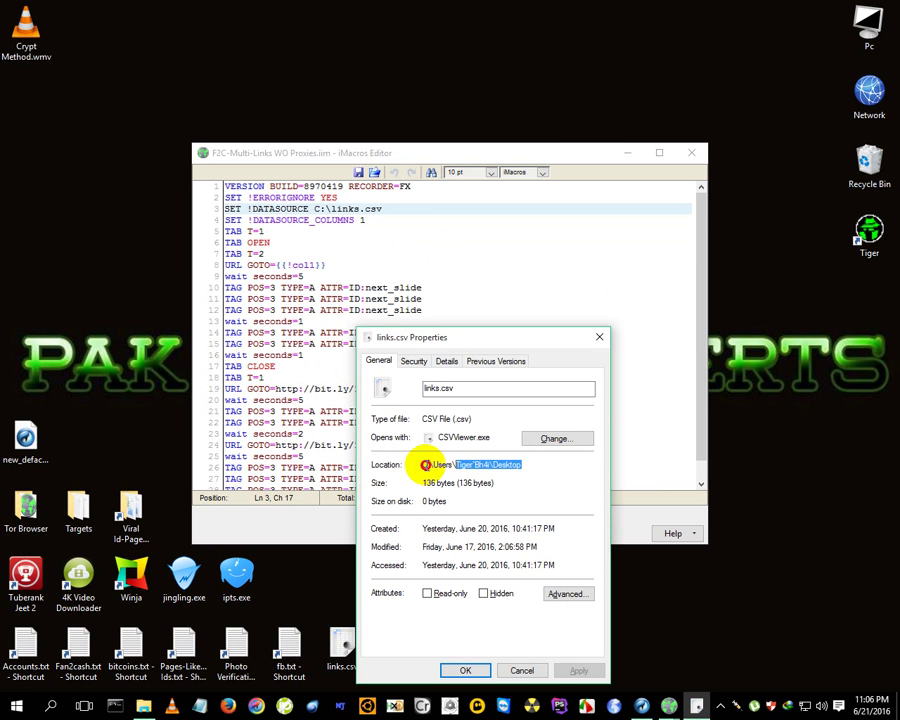
pyautogui.click(516, 669)
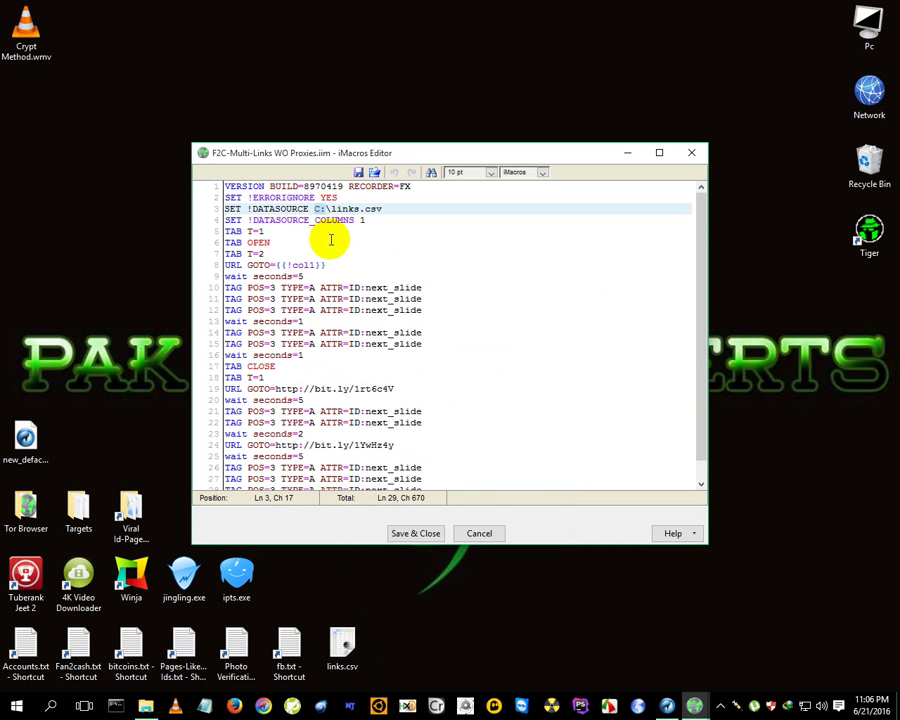
pyautogui.write('C:\\Users\\Tiger Bh4i\\Desktop')
# Step: Check the file name and full path in the !DATASOURCE line against links.csv on the desktop
pyautogui.click(317, 186)
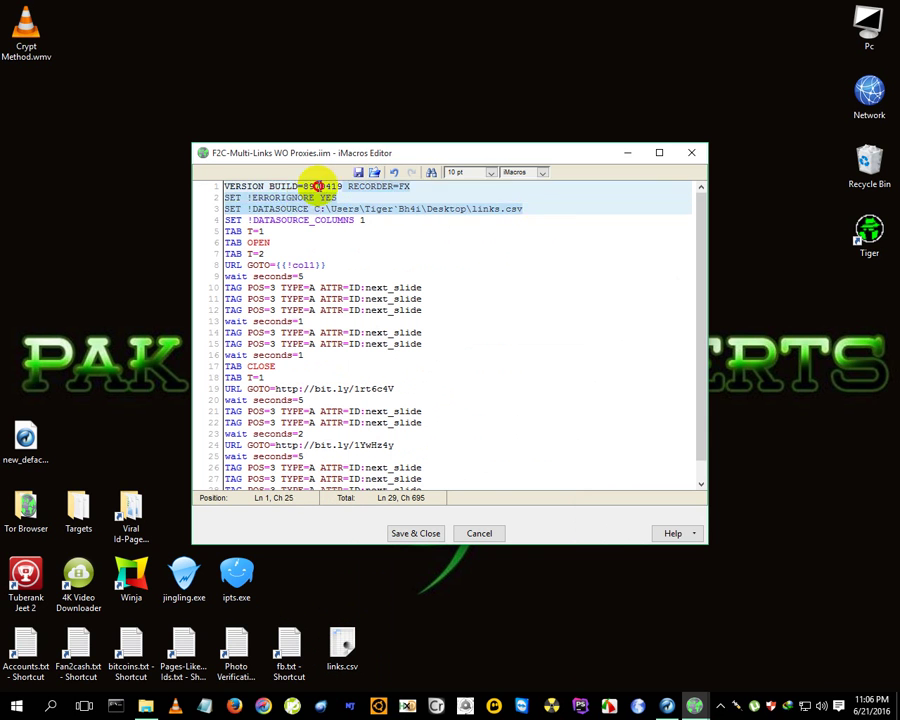
pyautogui.press('Down')
pyautogui.press('Down')
pyautogui.press('Down')
pyautogui.press('Down')
pyautogui.moveTo(522, 208); pyautogui.dragTo(466, 208)
pyautogui.click(343, 645)
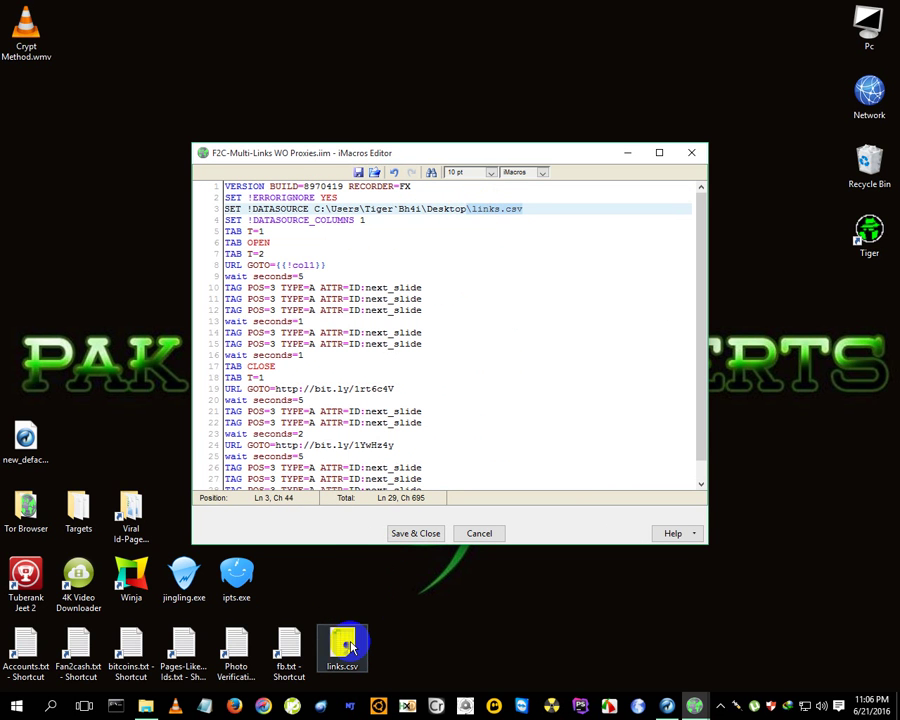
pyautogui.click(521, 208)
pyautogui.moveTo(464, 208); pyautogui.dragTo(538, 213)
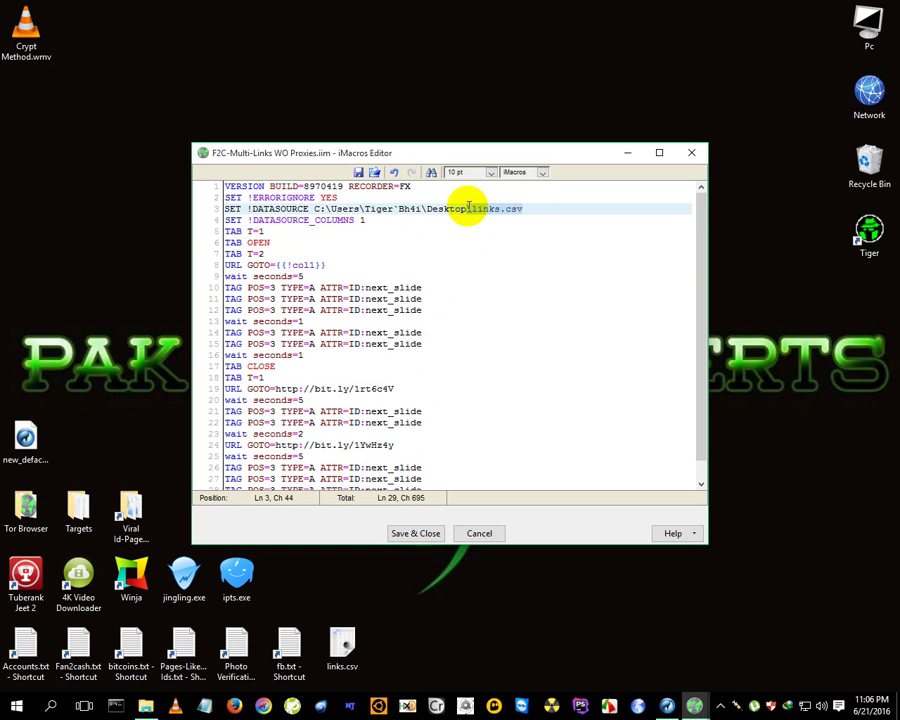
pyautogui.moveTo(484, 206); pyautogui.dragTo(307, 211)
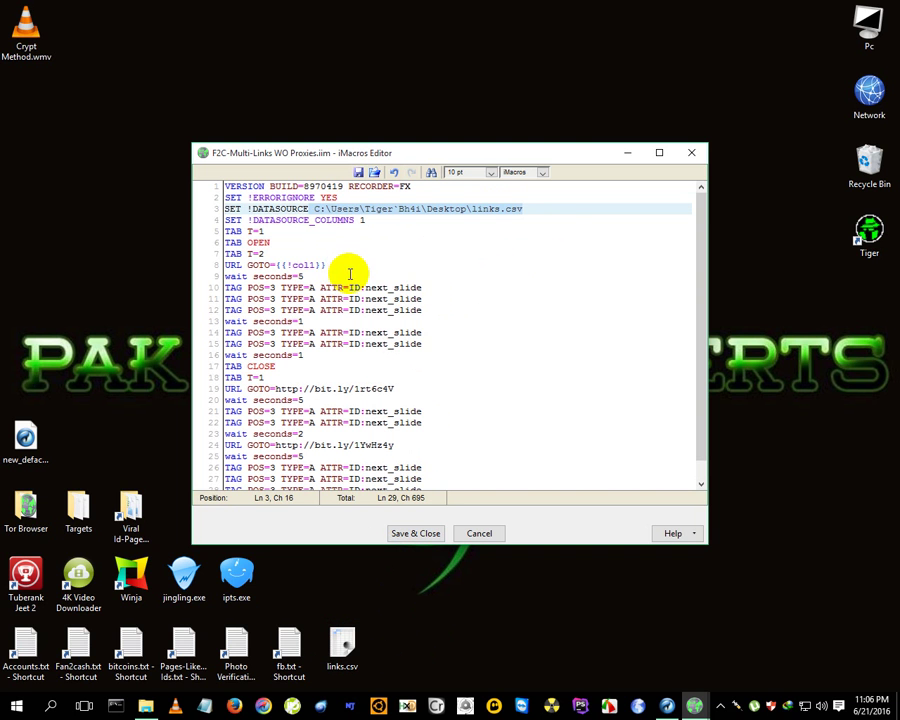
# Step: Delete the wait line and two next_slide tags in lines 13 to 15, plus the next_slide tag in line 12
pyautogui.moveTo(434, 343); pyautogui.dragTo(220, 321)
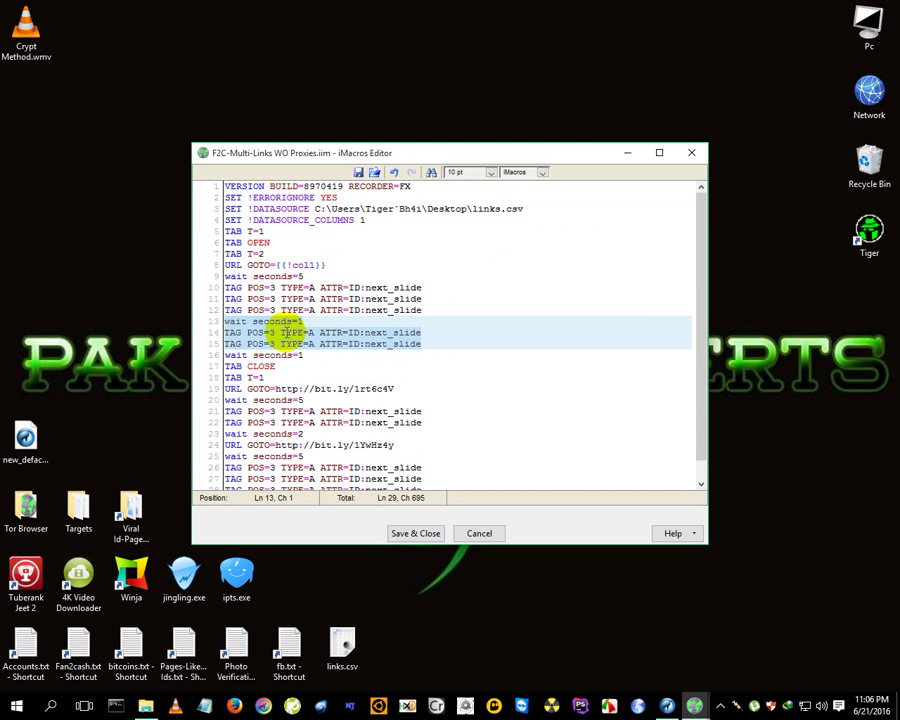
pyautogui.press('Delete')
pyautogui.press('BackSpace')
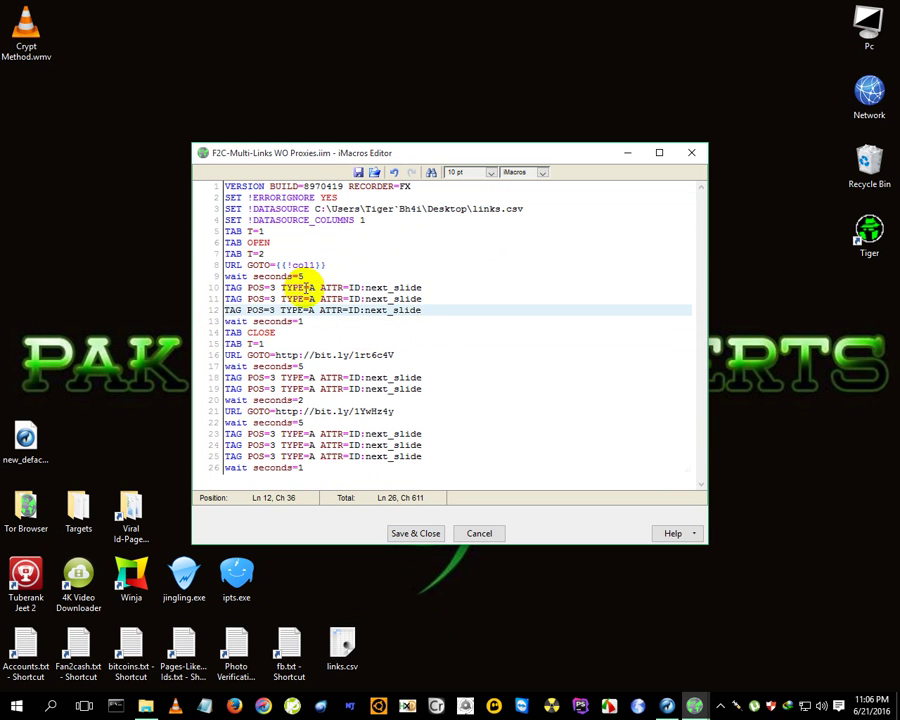
pyautogui.click(221, 312)
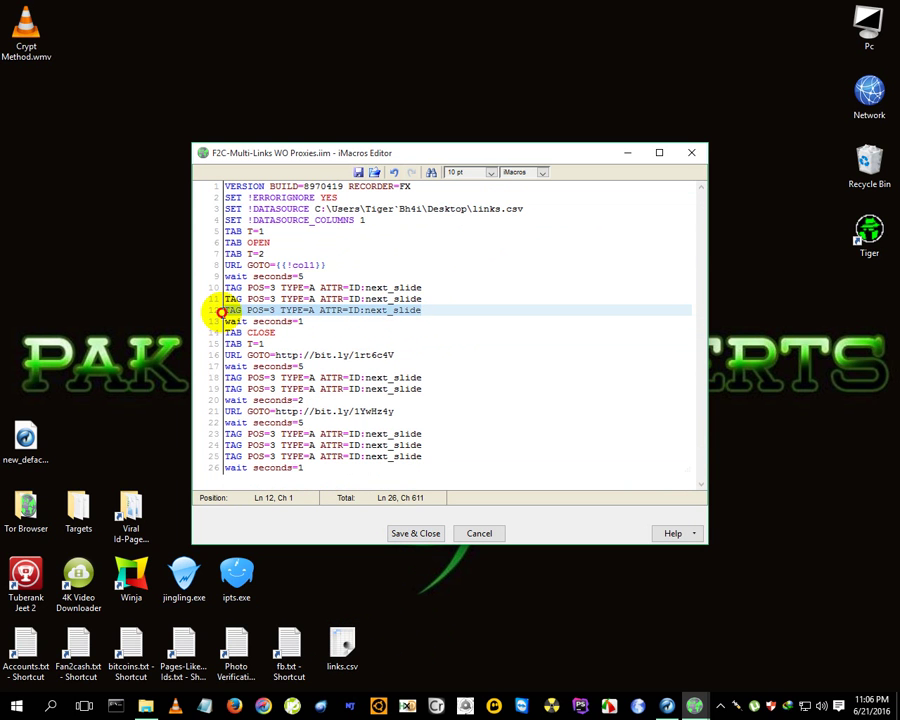
pyautogui.hotkey('shift', 'End')
pyautogui.press('Delete')
pyautogui.press('BackSpace')
pyautogui.click(216, 311)
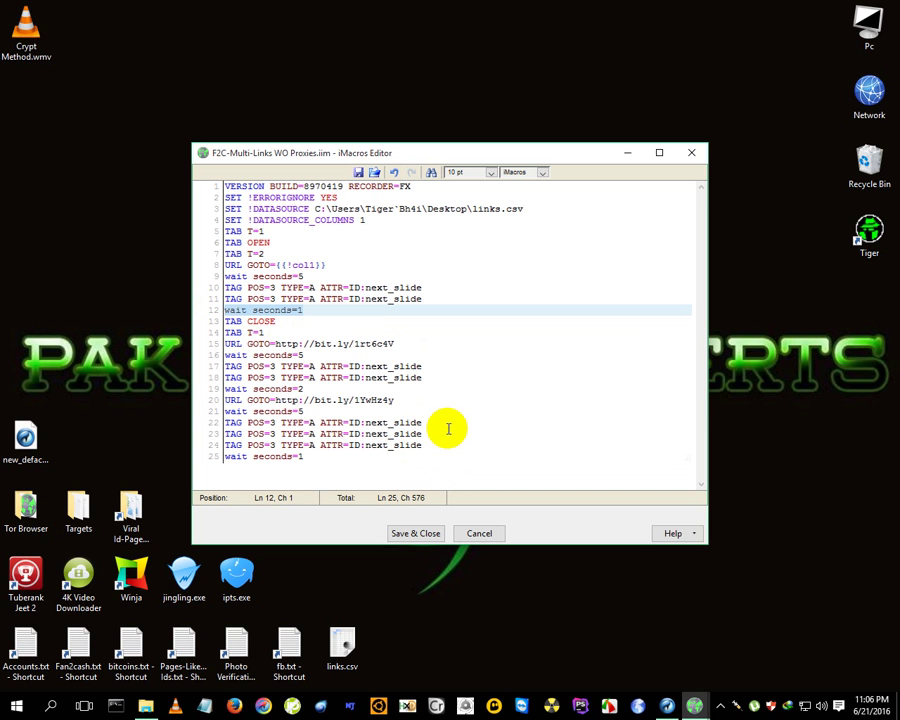
# Step: Examine the two bit.ly URL GOTO lines and the next_slide tags under the first one
pyautogui.click(221, 399)
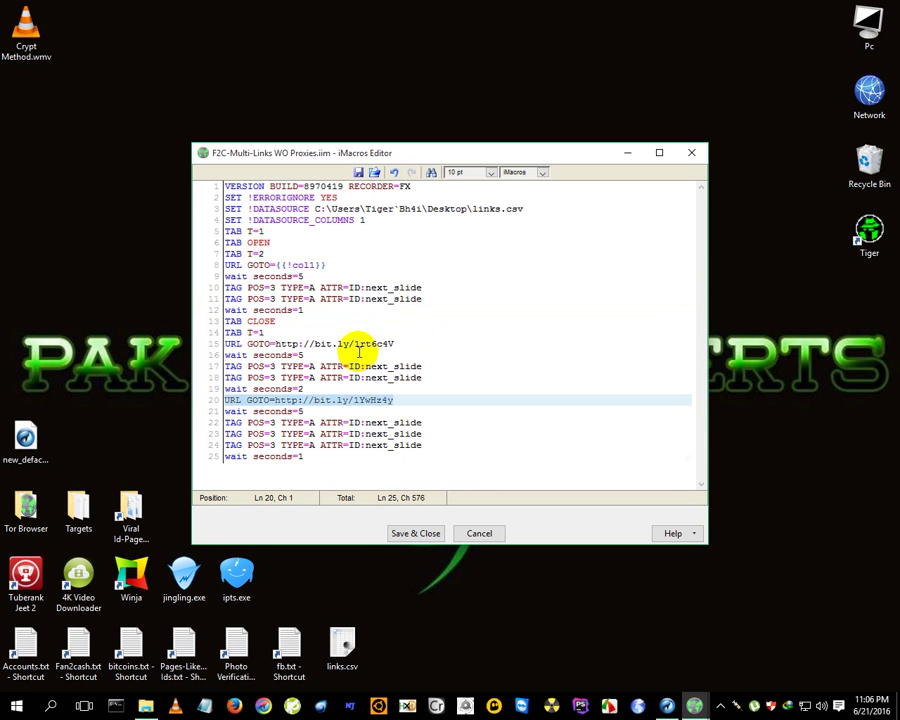
pyautogui.click(226, 344)
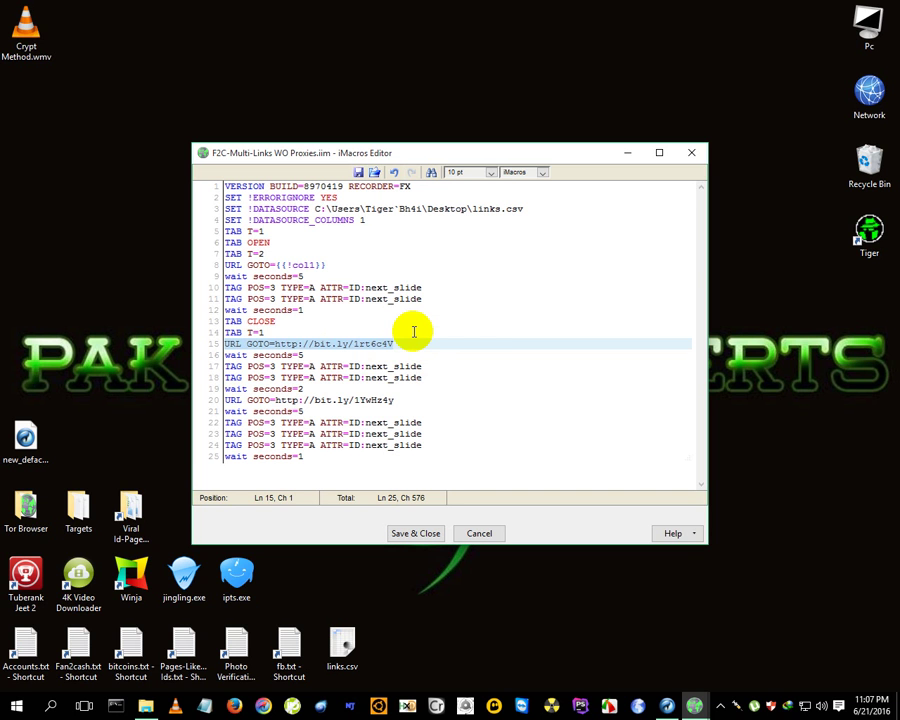
pyautogui.click(350, 378)
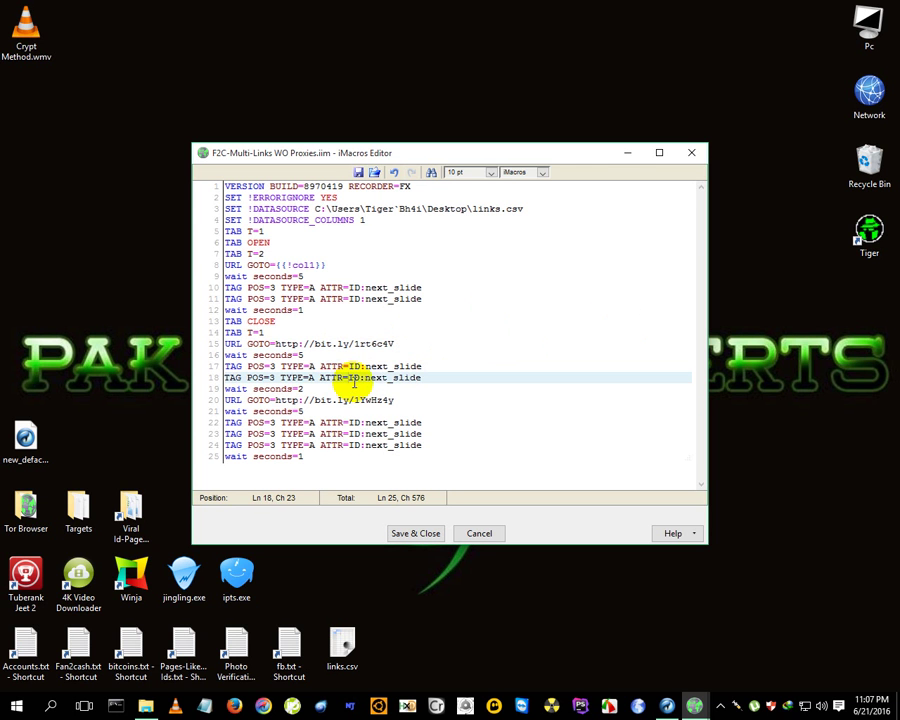
# Step: Examine the second bit.ly URL line, the {{!col1}} placeholder in line 8 and the links.csv file name in the !DATASOURCE line
pyautogui.moveTo(394, 401); pyautogui.dragTo(271, 401)
pyautogui.click(356, 411)
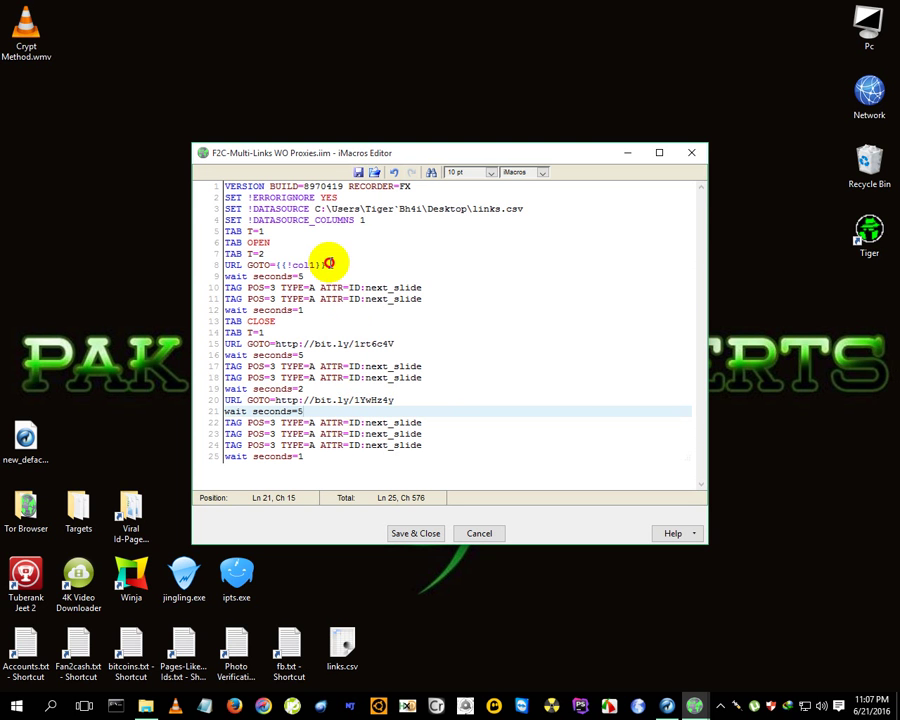
pyautogui.moveTo(327, 264); pyautogui.dragTo(272, 264)
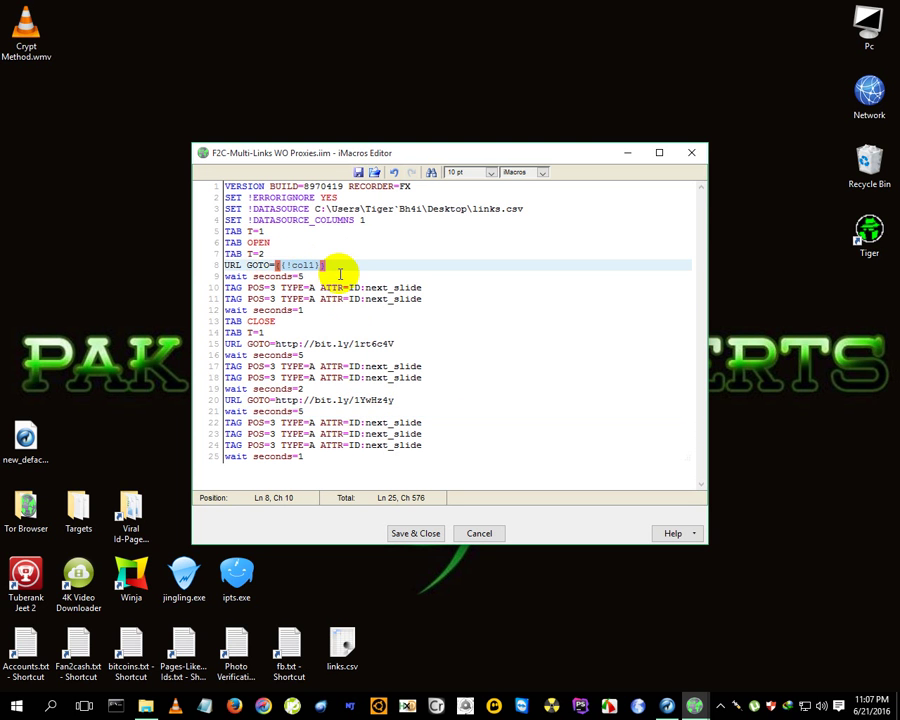
pyautogui.click(277, 266)
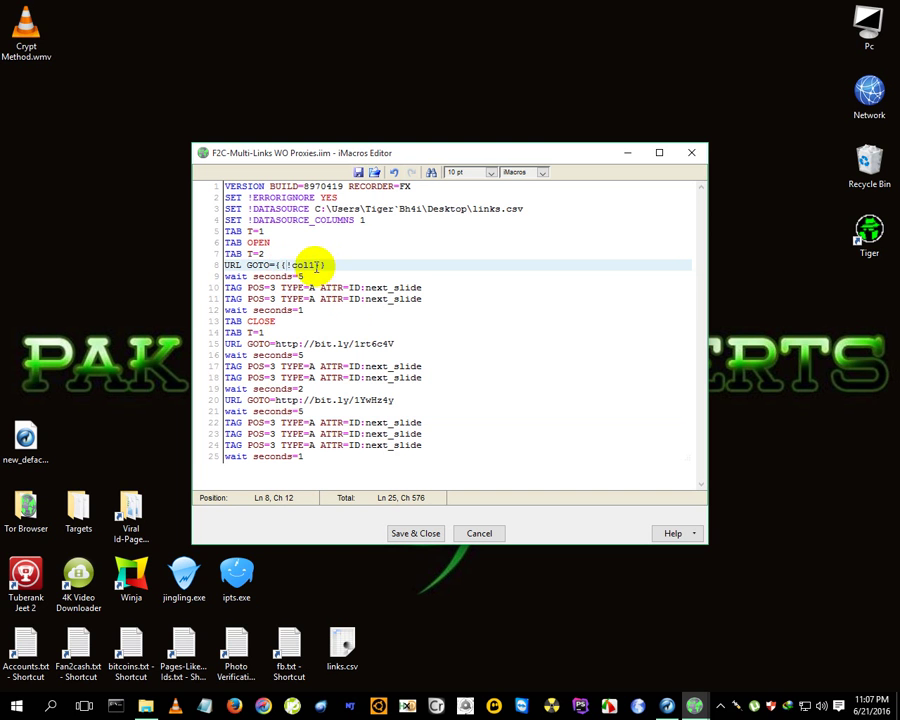
pyautogui.click(283, 266)
pyautogui.write('!')
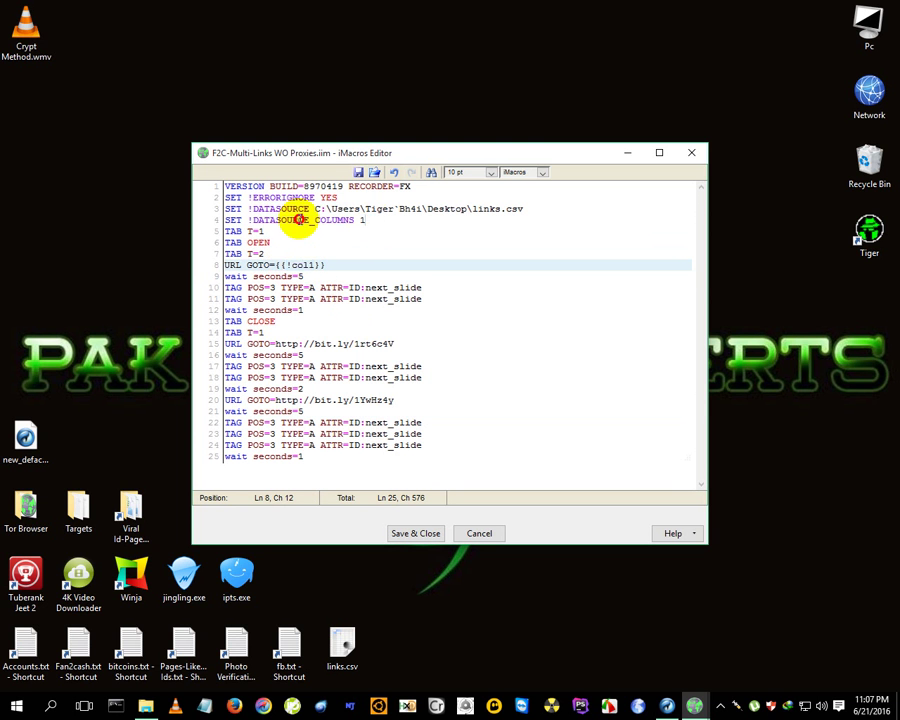
pyautogui.click(300, 220)
pyautogui.click(532, 220)
pyautogui.moveTo(525, 209); pyautogui.dragTo(469, 205)
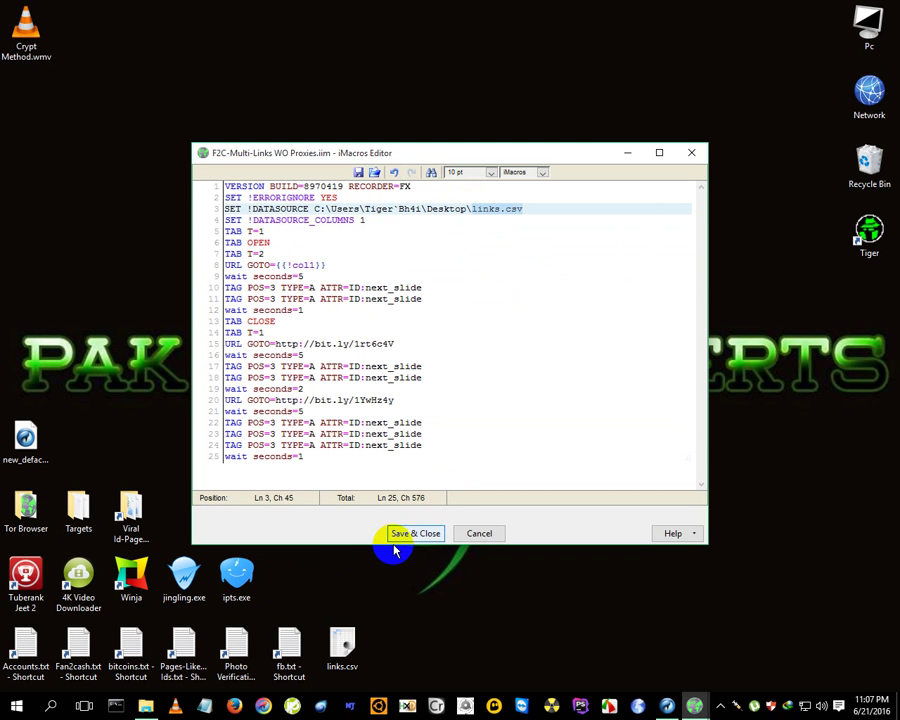
# Step: Delete two of the three next_slide tags under the second bit.ly URL, then save and close the macro
pyautogui.moveTo(433, 444); pyautogui.dragTo(211, 430)
pyautogui.press('BackSpace')
pyautogui.press('BackSpace')
pyautogui.click(311, 412)
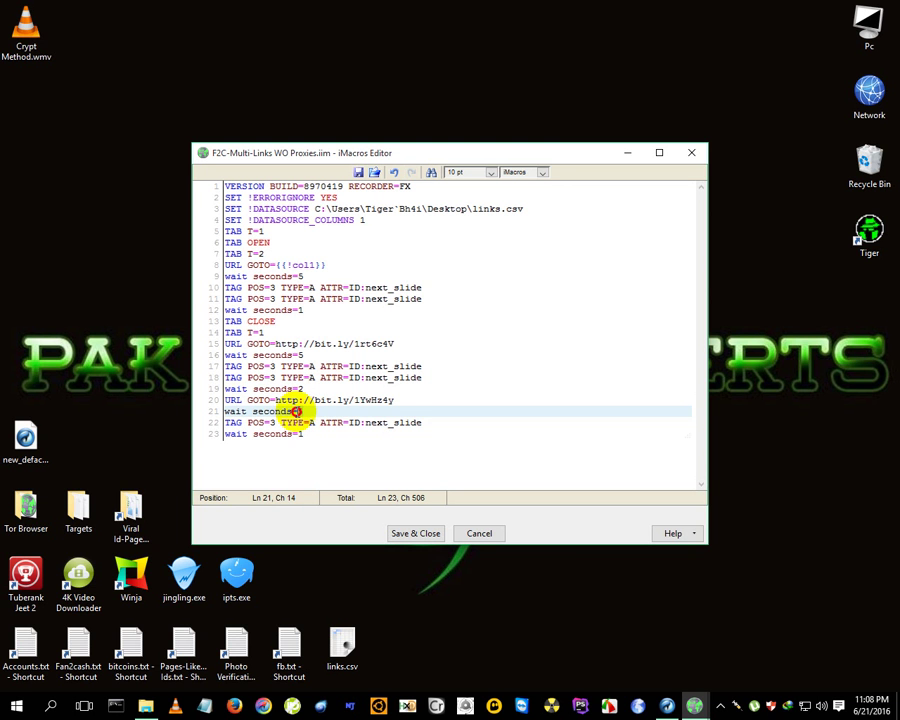
pyautogui.click(406, 530)
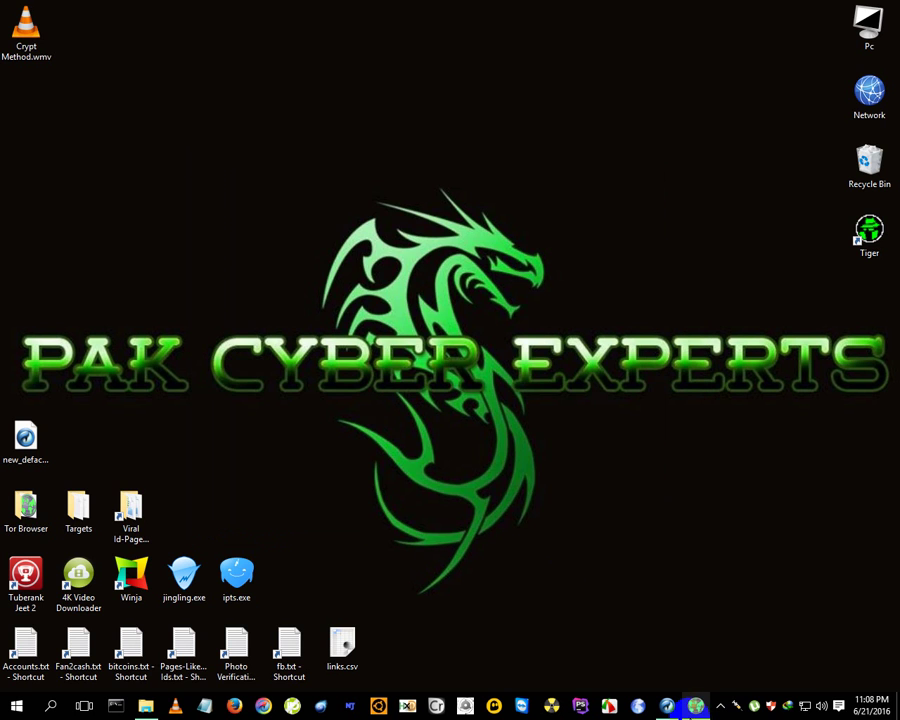
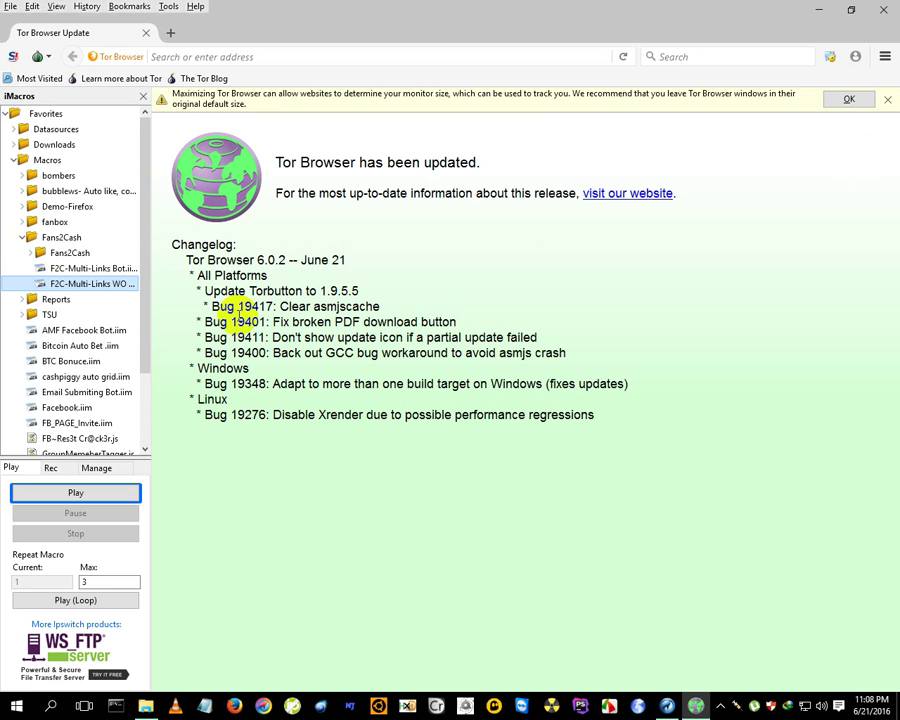
# Step: Set the Random Agent Spoofer profile to Random, keeping the periodic change at Every minute
pyautogui.click(830, 57)
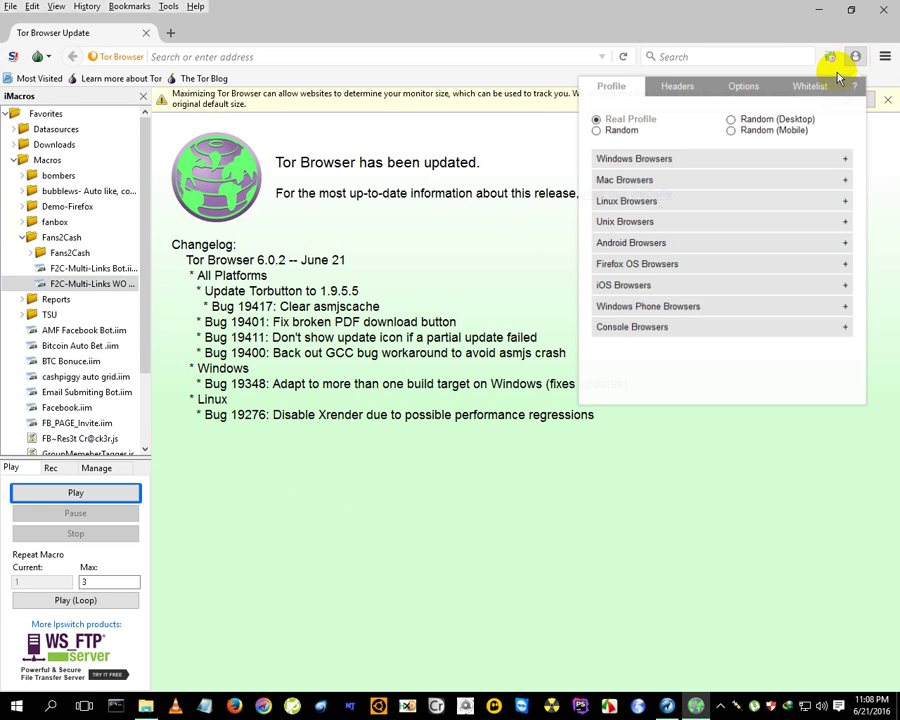
pyautogui.click(588, 132)
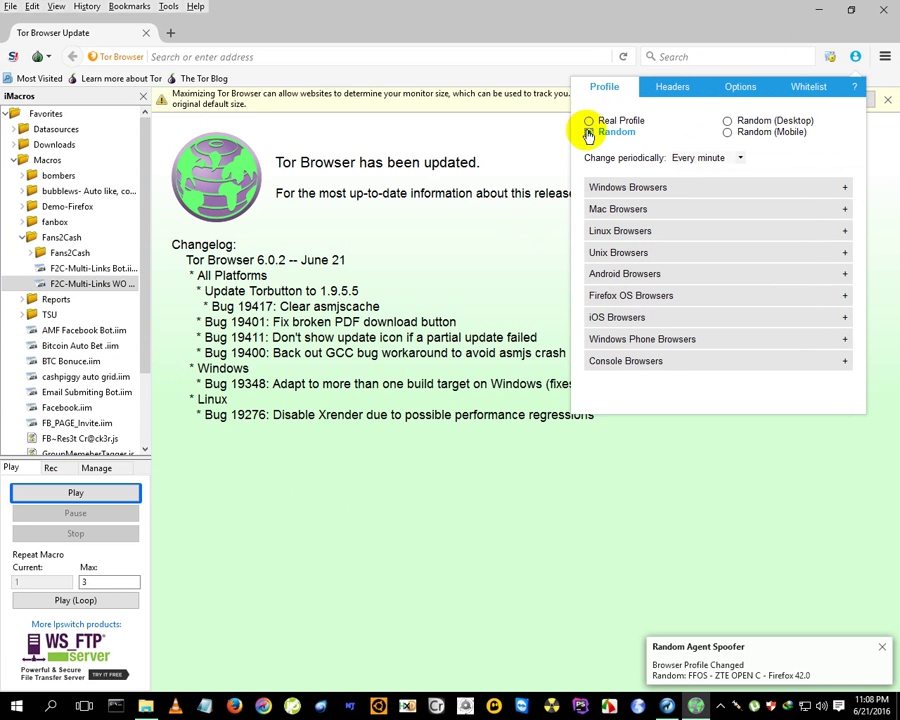
pyautogui.click(698, 160)
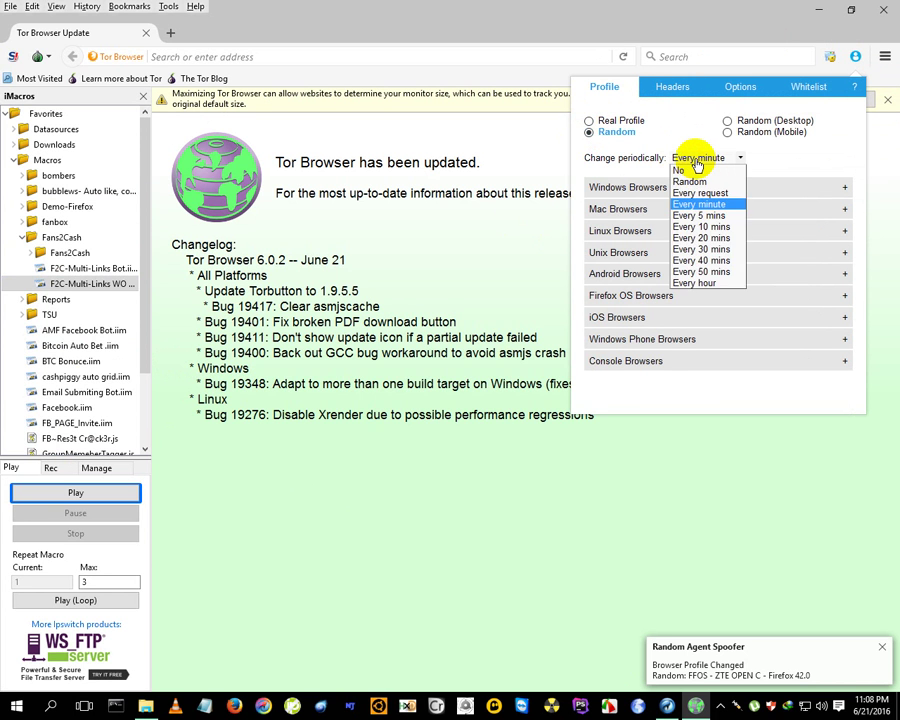
pyautogui.click(698, 160)
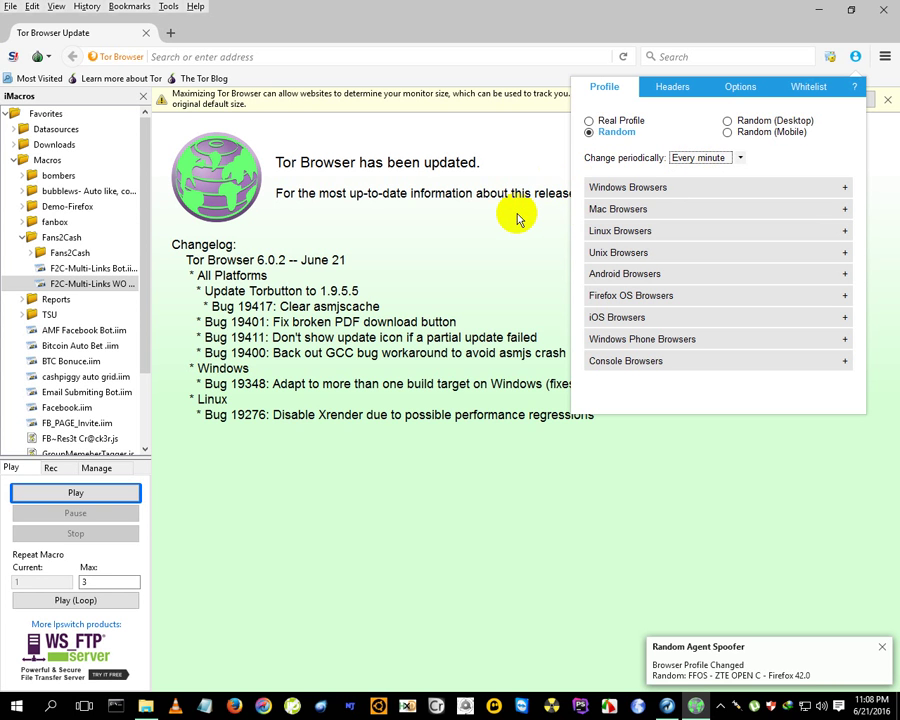
pyautogui.click(418, 244)
pyautogui.moveTo(378, 237); pyautogui.dragTo(654, 352)
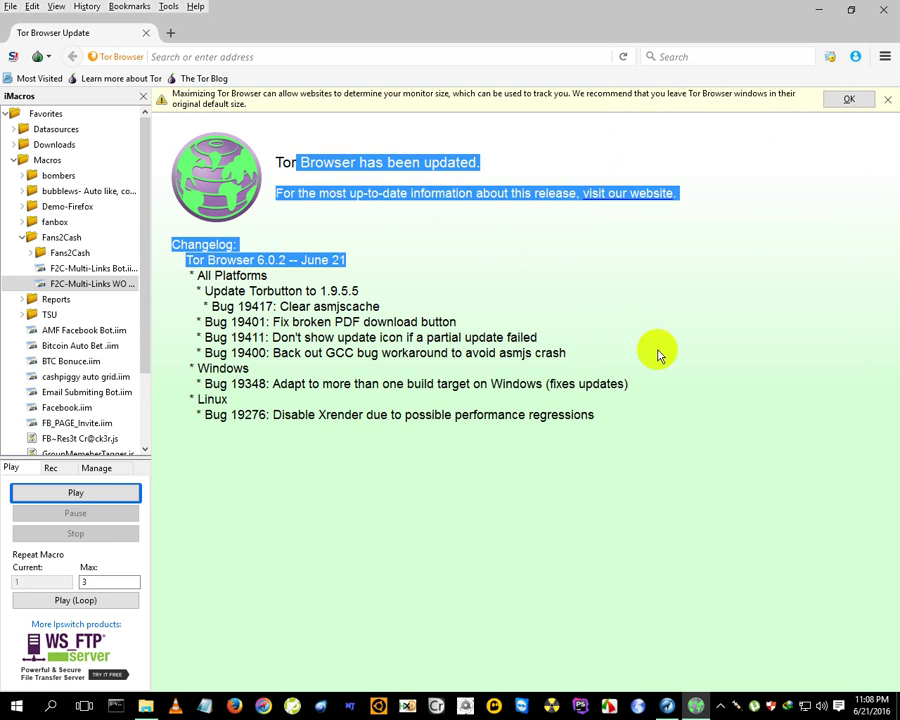
pyautogui.click(650, 440)
pyautogui.moveTo(650, 440); pyautogui.dragTo(512, 352)
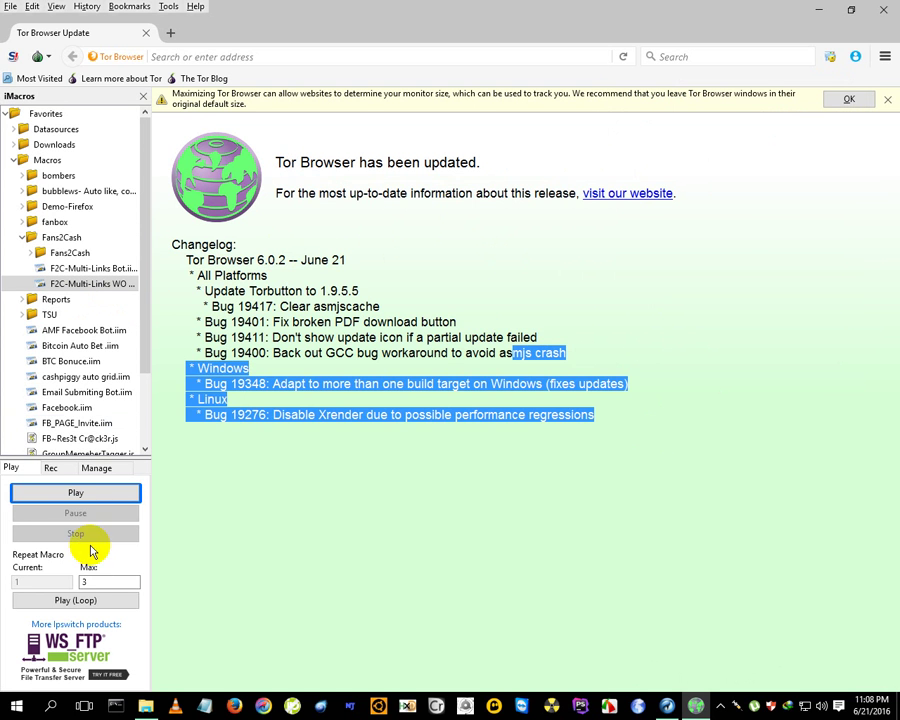
# Step: Set the maximum macro repeats to 30 and play the F2C-Multi-Links WO Proxies macro in a loop
pyautogui.click(96, 587)
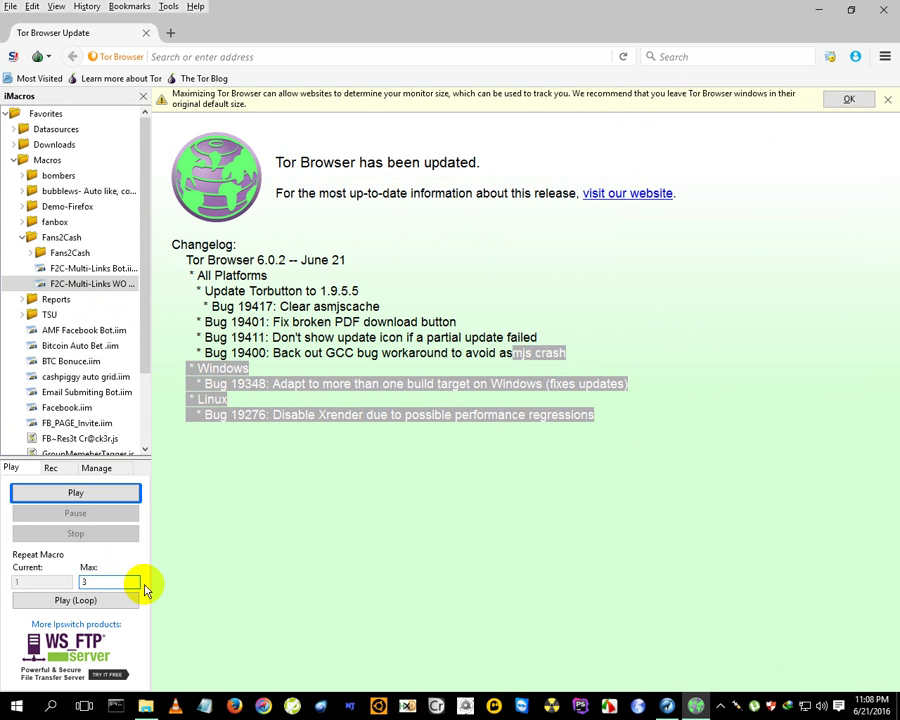
pyautogui.write('0')
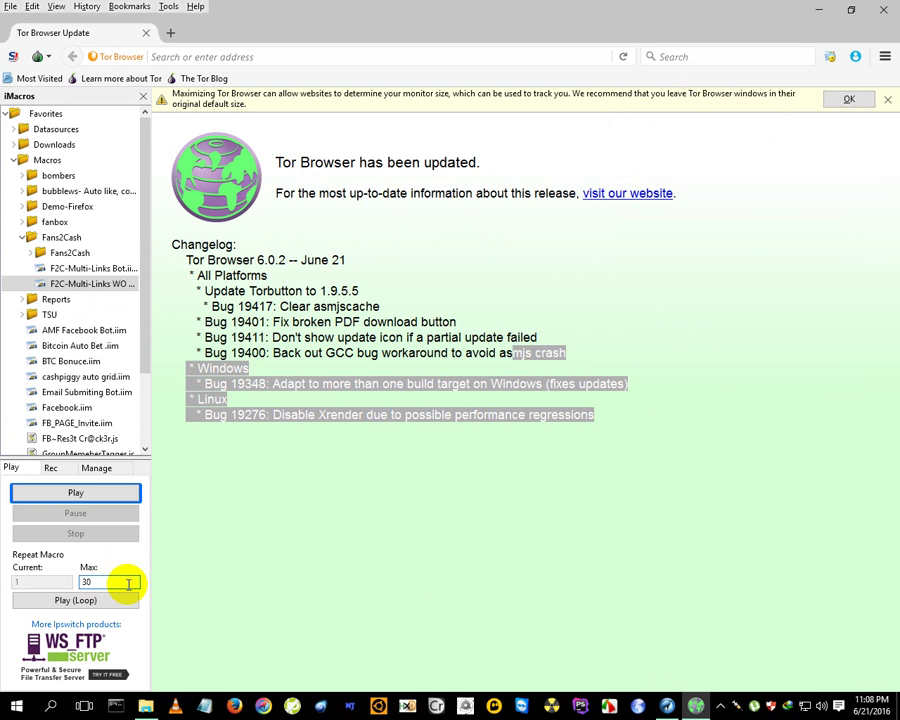
pyautogui.click(107, 582)
pyautogui.doubleClick(97, 579)
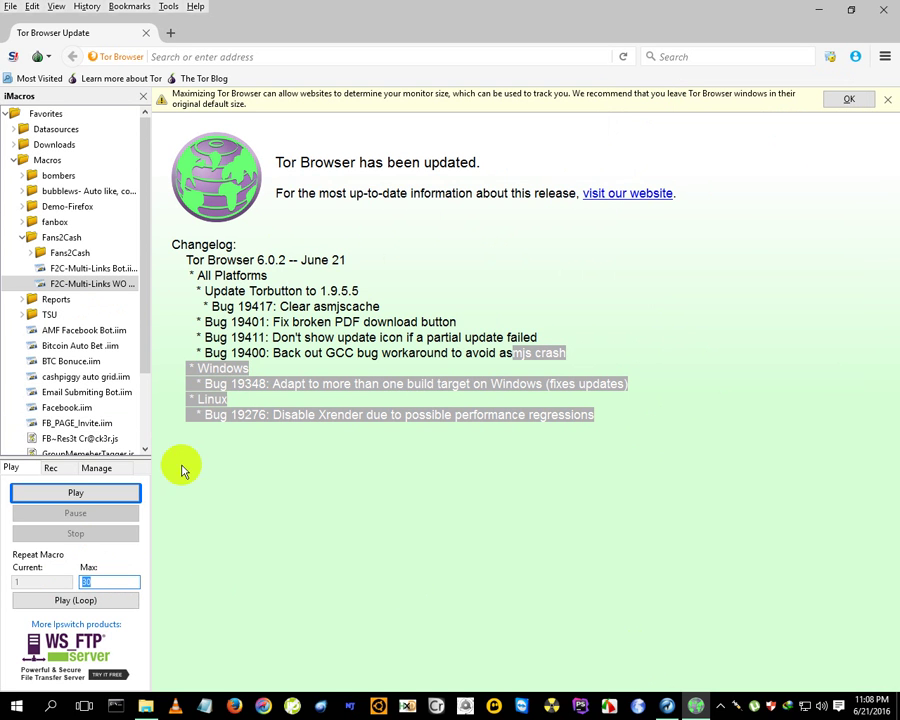
pyautogui.click(76, 601)
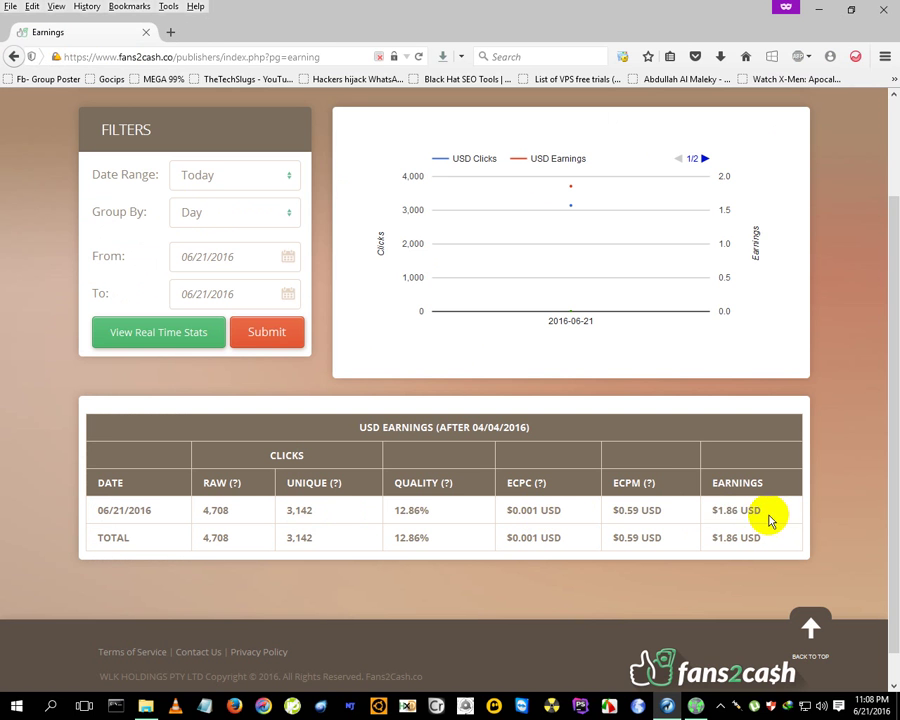
# Step: Check today's earnings, unique clicks and raw clicks on the Fans2Cash Earnings page, then return to the running macro in Tor Browser
pyautogui.moveTo(770, 518); pyautogui.dragTo(709, 512)
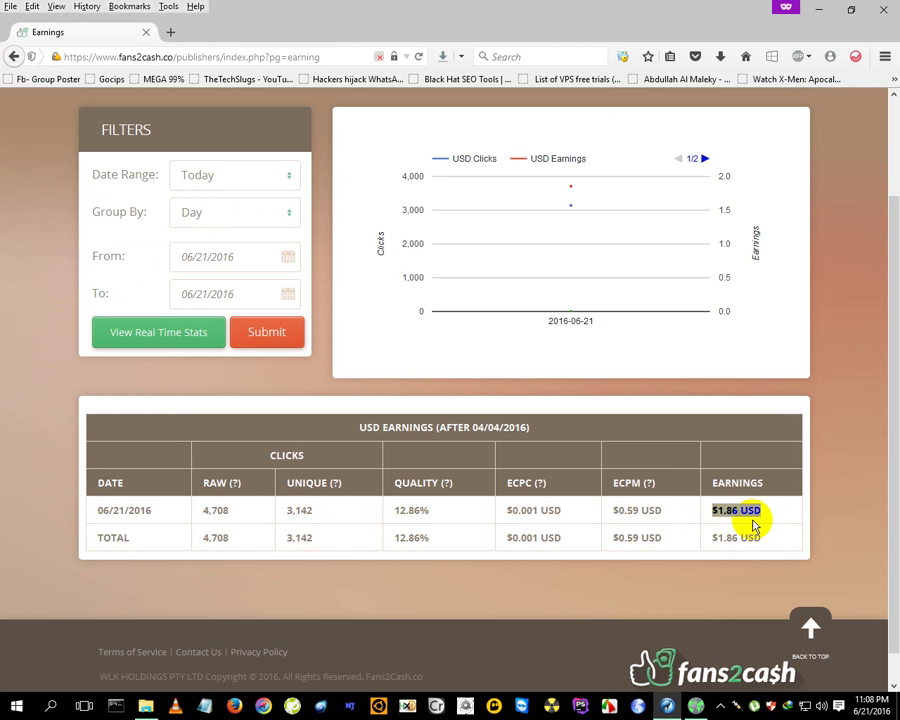
pyautogui.moveTo(317, 513); pyautogui.dragTo(274, 512)
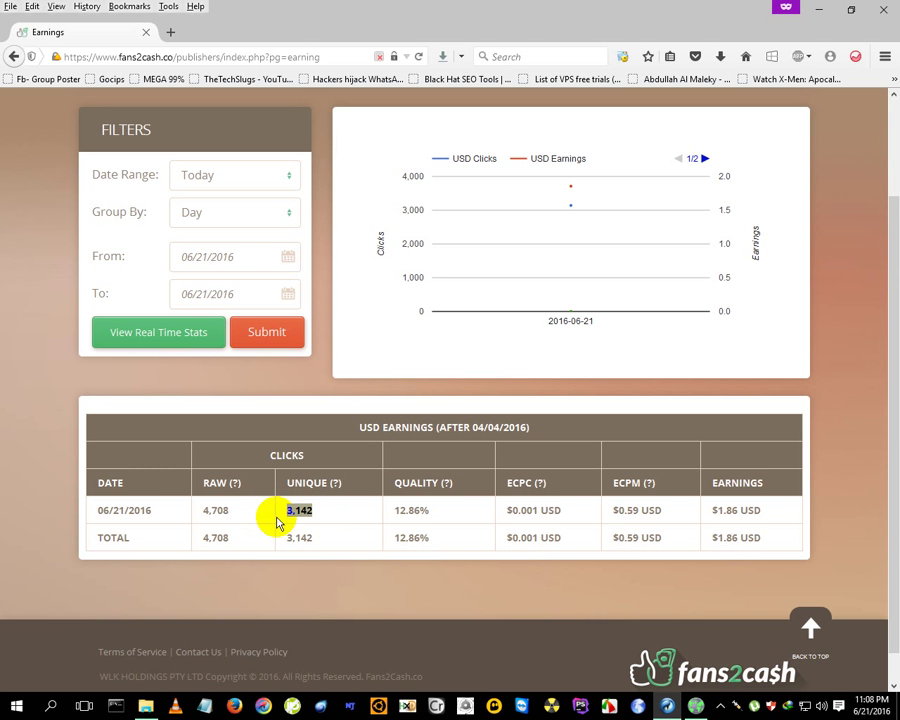
pyautogui.moveTo(241, 514); pyautogui.dragTo(190, 510)
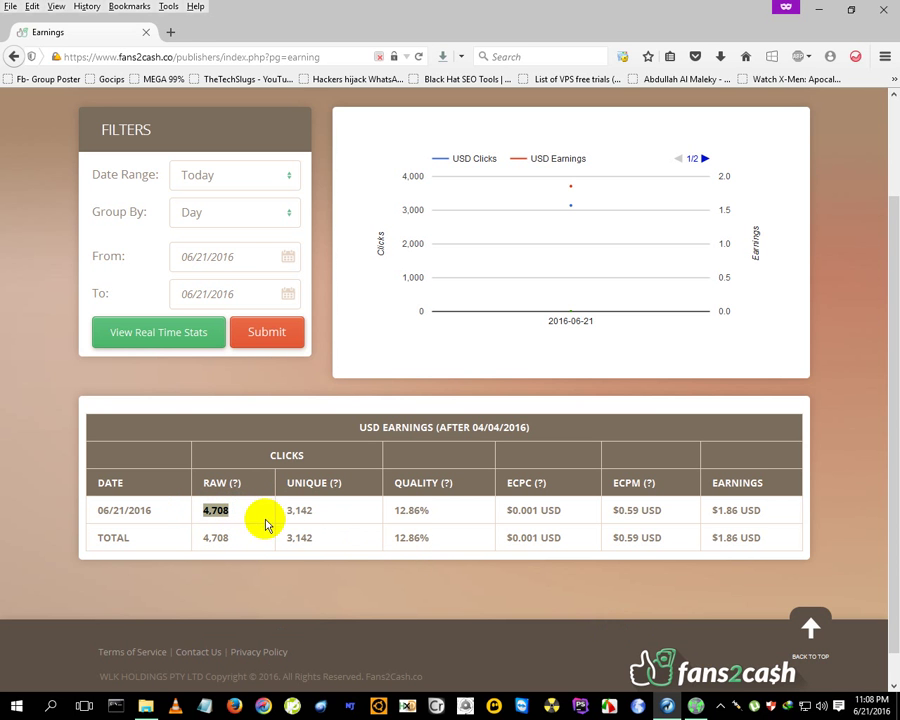
pyautogui.click(830, 8)
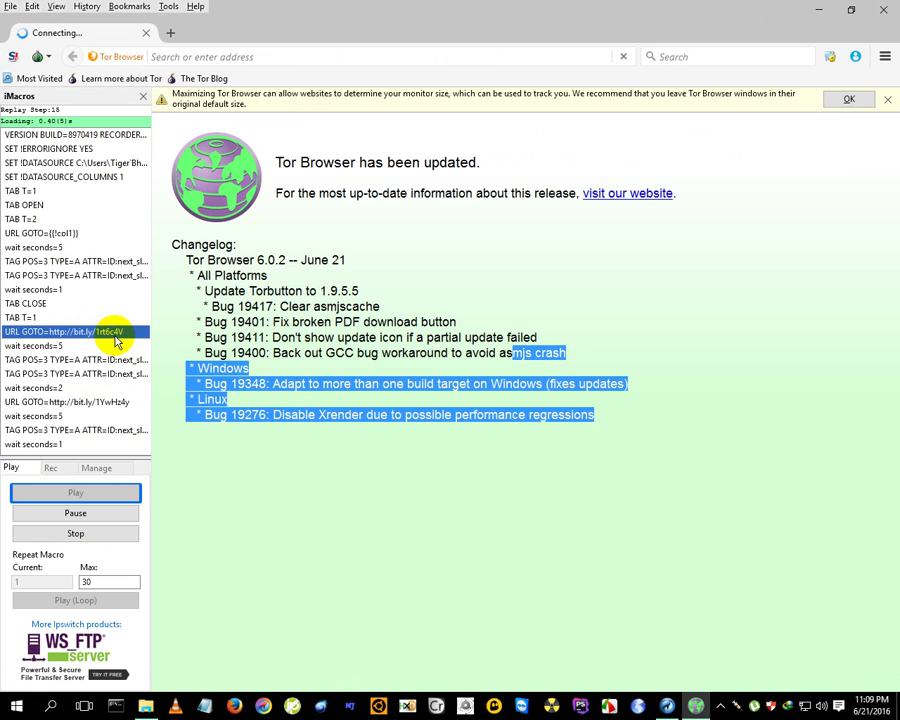
pyautogui.click(703, 708)
pyautogui.click(668, 707)
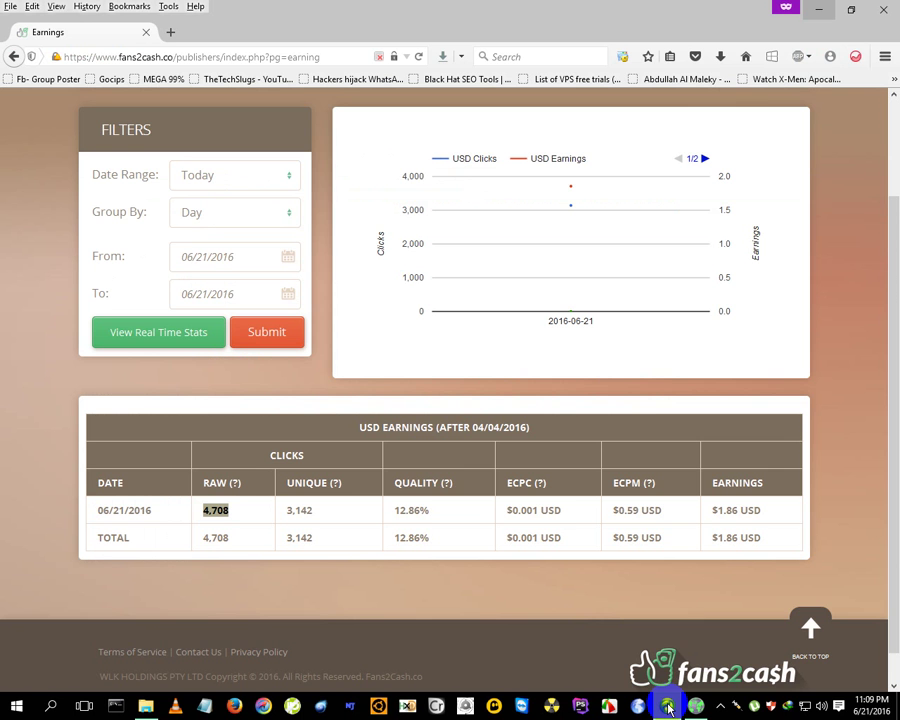
pyautogui.click(668, 707)
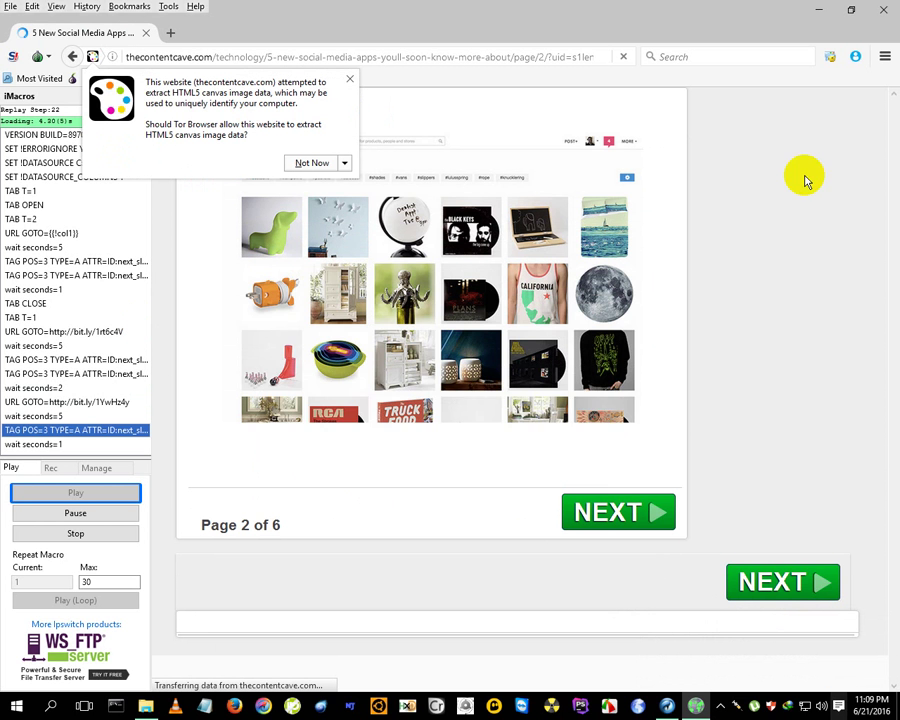
# Step: Switch from Tor Browser to the Fans2Cash Earnings page, reload it and compare today's unique click count
pyautogui.click(819, 10)
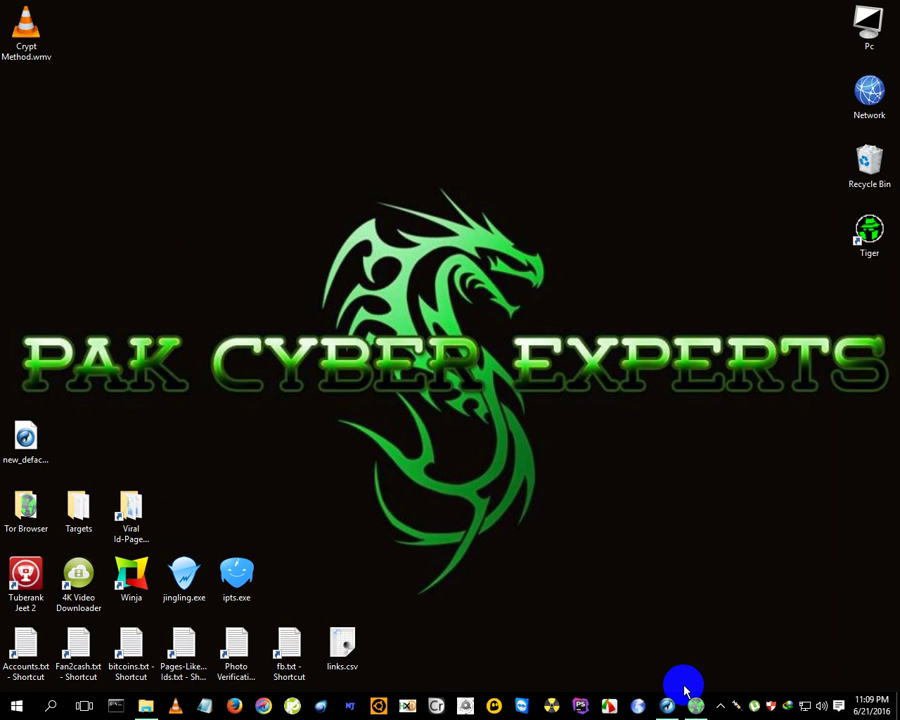
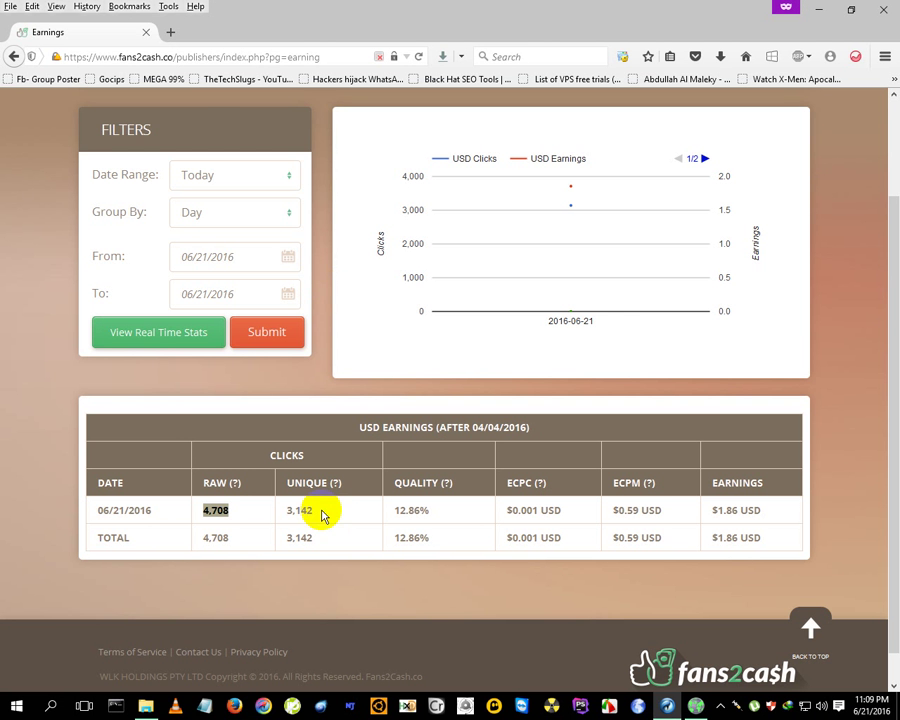
pyautogui.moveTo(322, 514); pyautogui.dragTo(300, 510)
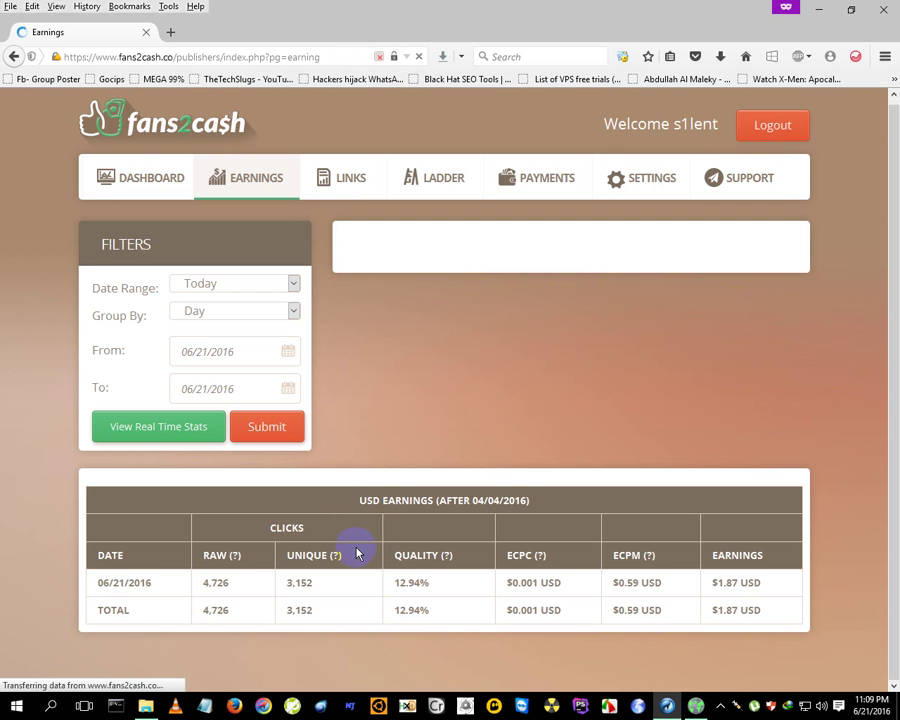
pyautogui.scroll(-1, 333, 597)
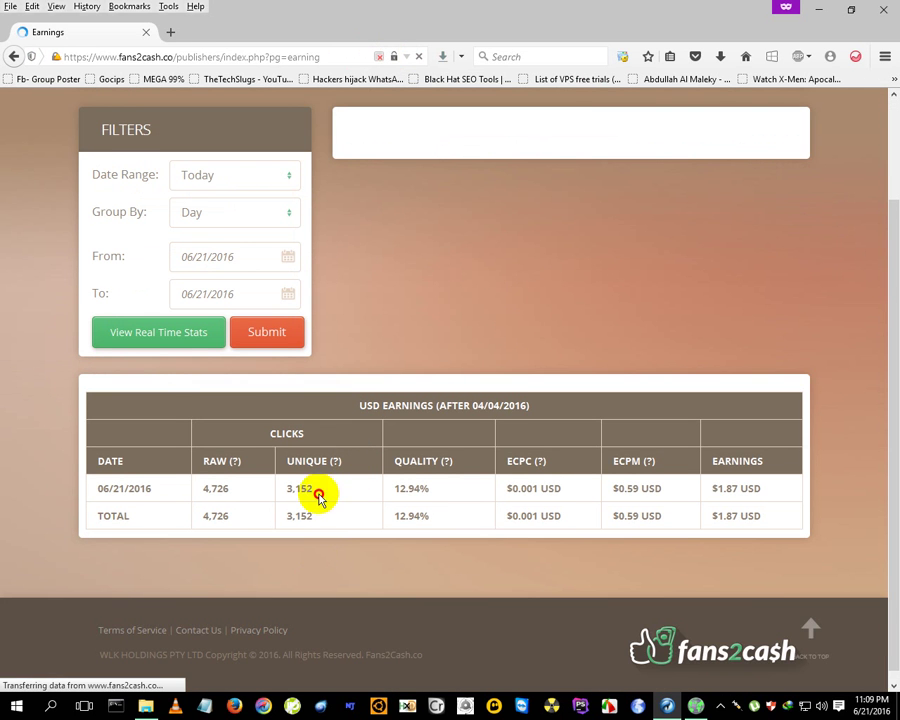
pyautogui.moveTo(314, 486); pyautogui.dragTo(287, 517)
pyautogui.click(291, 511)
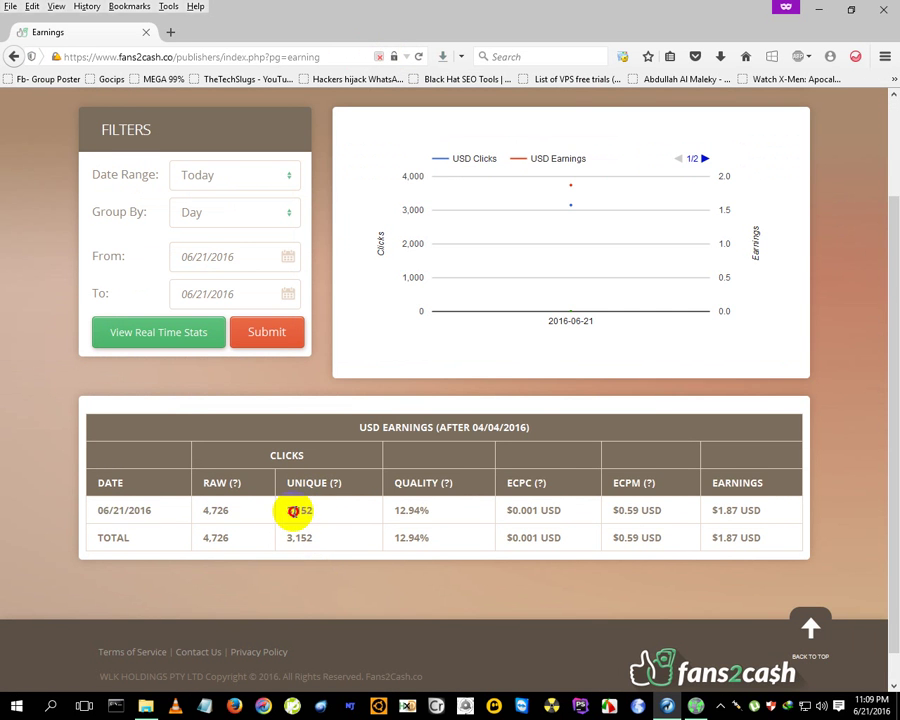
pyautogui.doubleClick(301, 511)
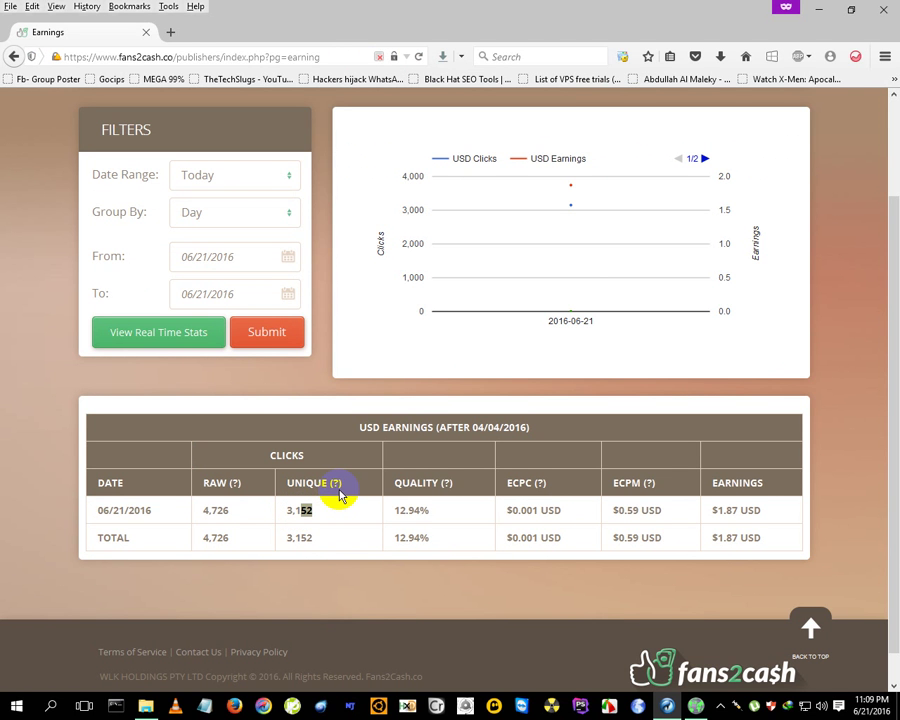
pyautogui.moveTo(340, 493)
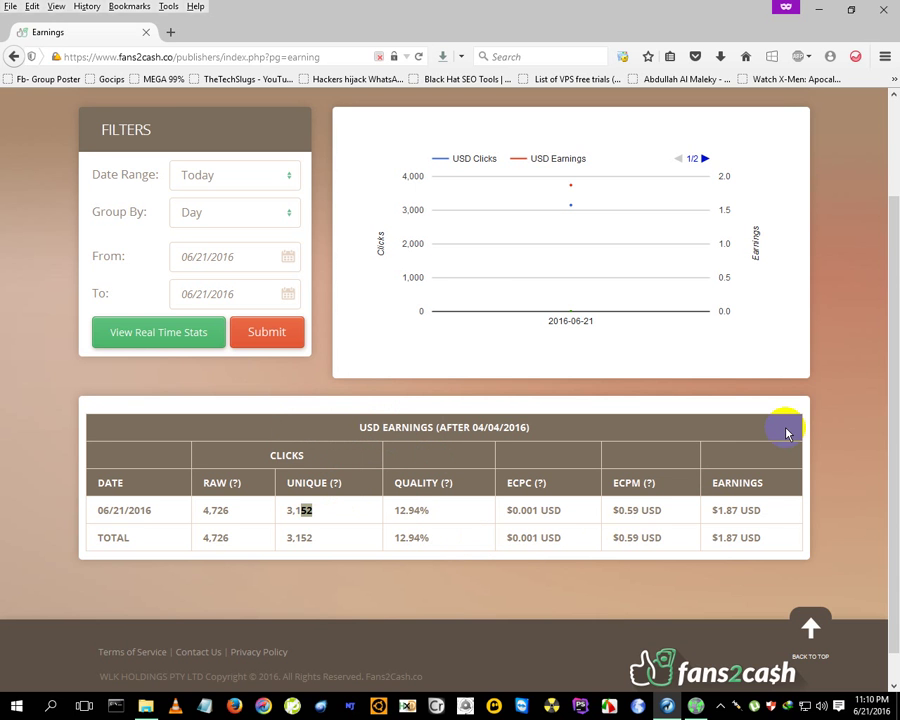
# Step: Open the Fans2Cash dashboard and view today's clicks and today's earnings
pyautogui.scroll(2, 796, 421)
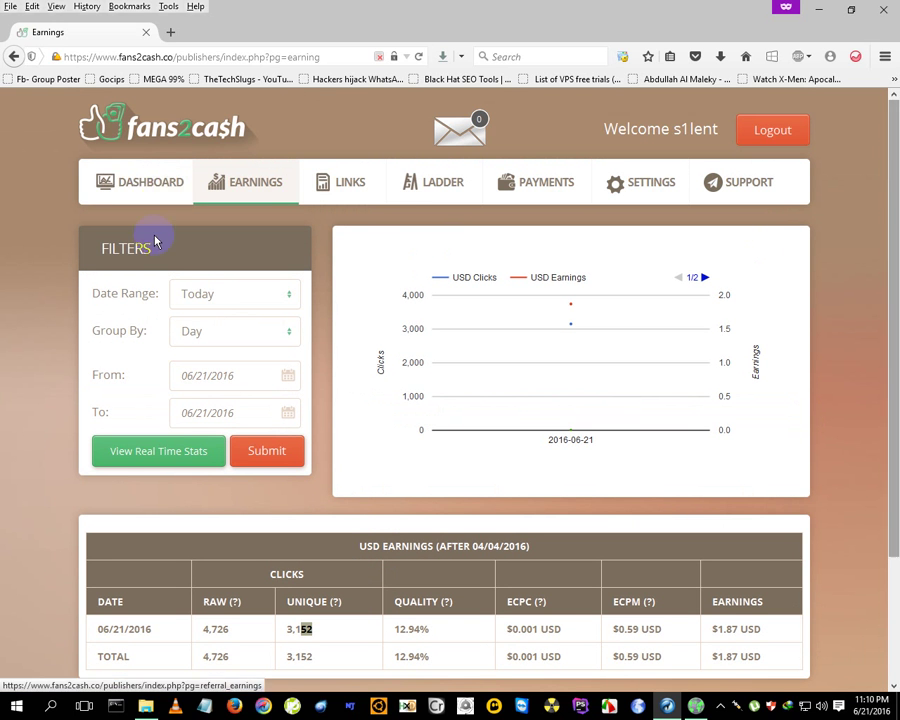
pyautogui.click(132, 192)
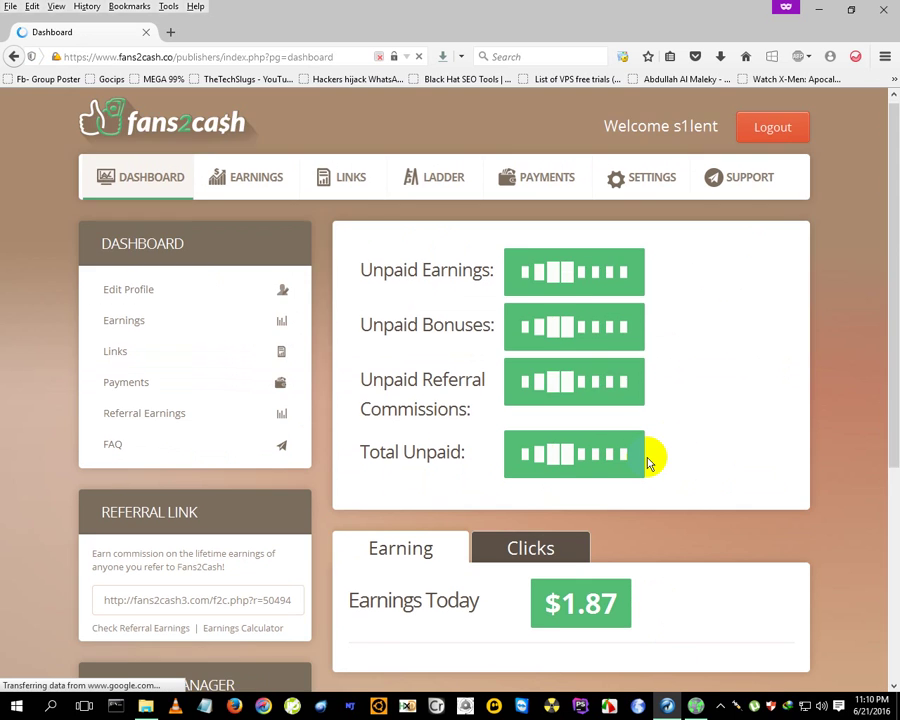
pyautogui.scroll(-3, 646, 460)
pyautogui.click(505, 226)
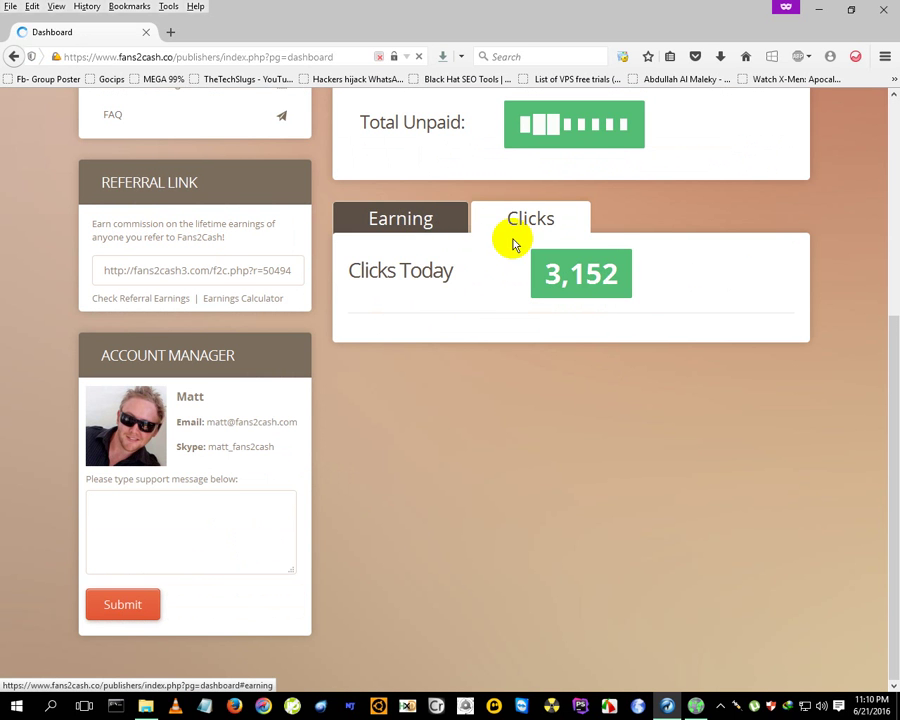
pyautogui.click(408, 217)
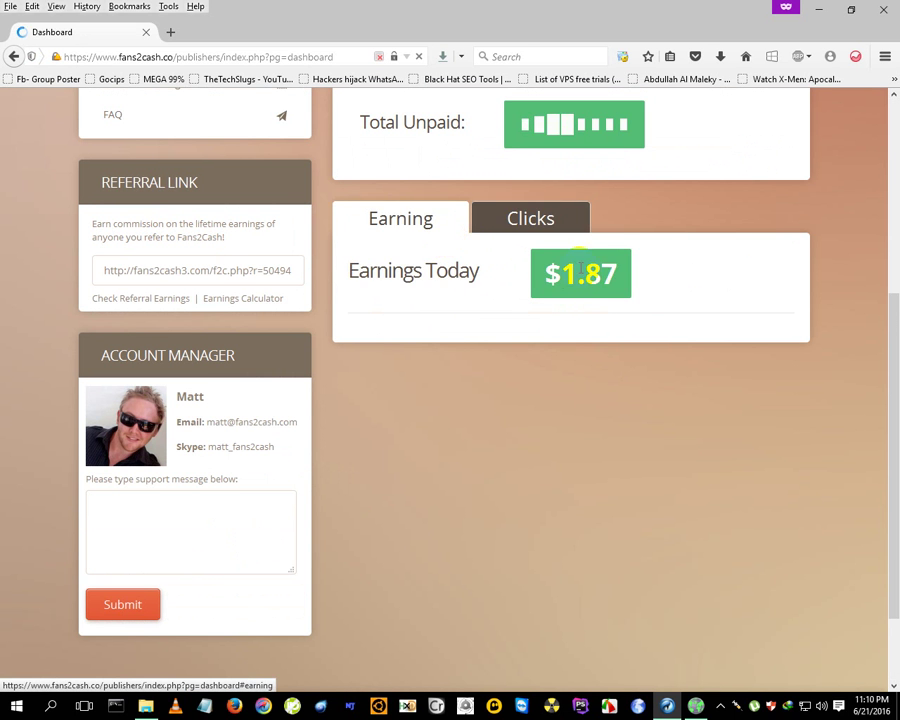
# Step: Check the unpaid earnings and total unpaid balance on the Fans2Cash dashboard
pyautogui.scroll(3, 673, 386)
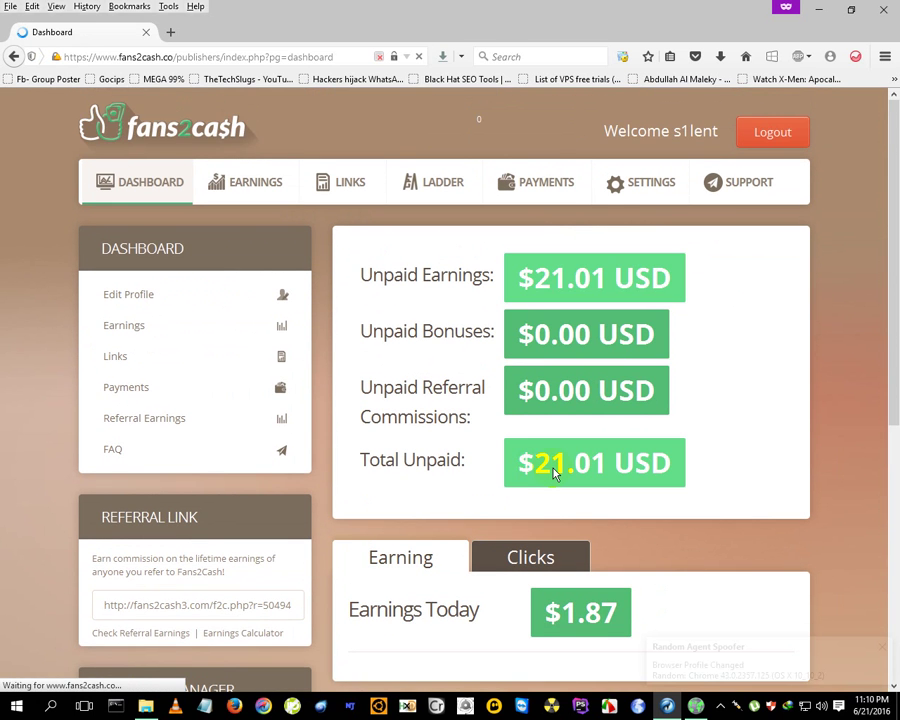
pyautogui.scroll(-1, 550, 465)
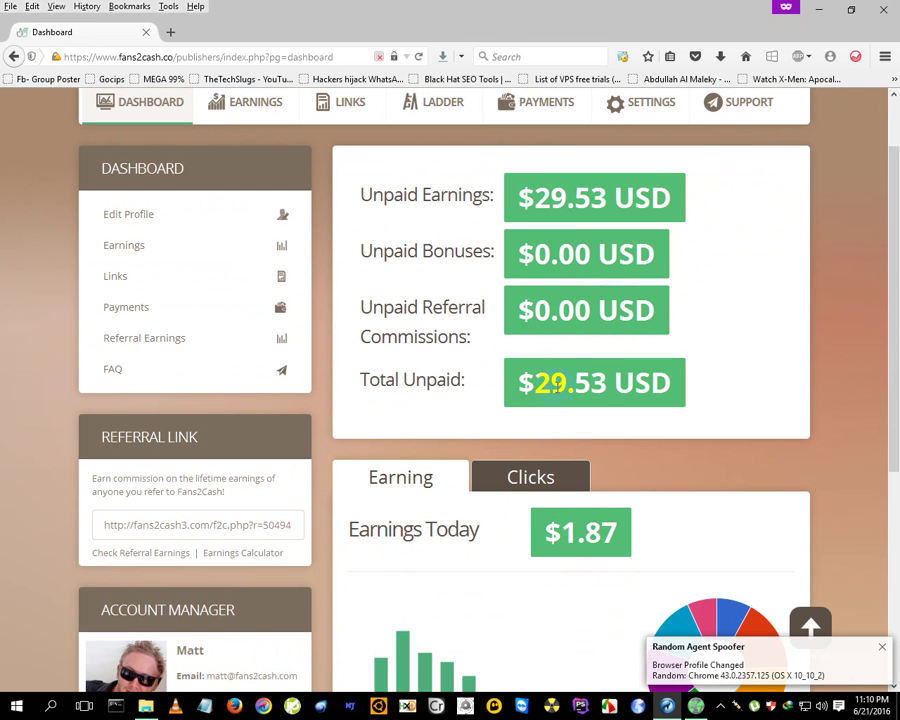
# Step: Inspect the daily earnings in the dashboard's bar chart from 15/06/2016 to 21/06/2016, and minimize the browser window
pyautogui.scroll(-3, 498, 555)
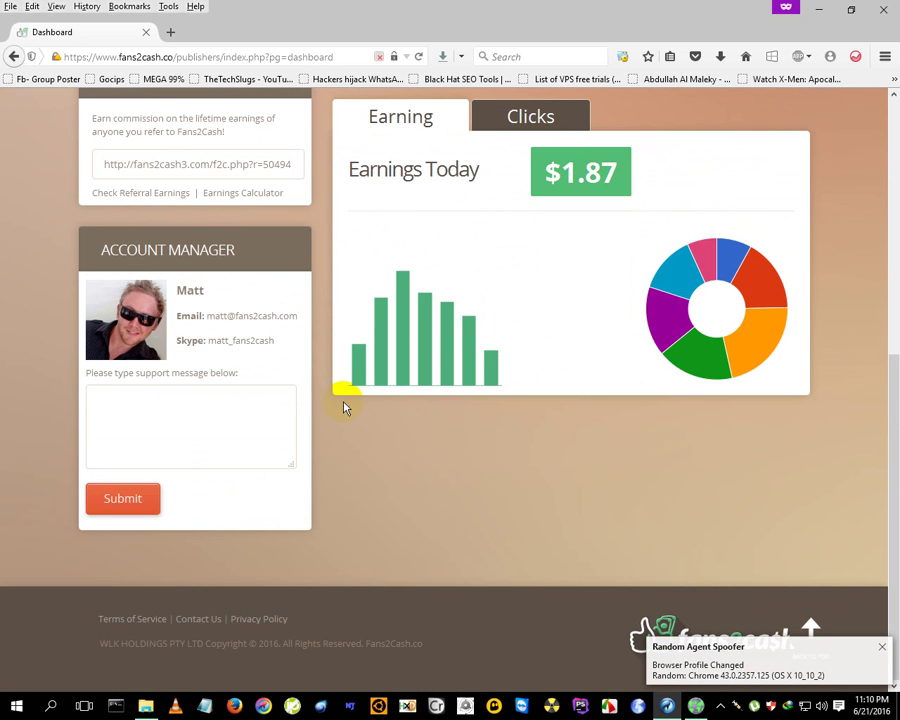
pyautogui.moveTo(355, 362)
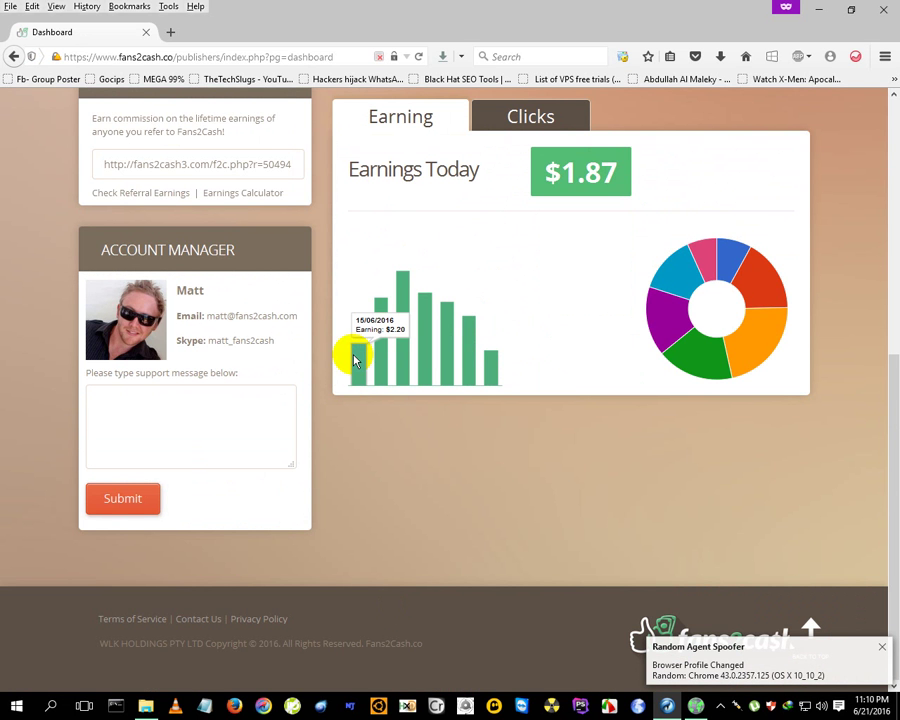
pyautogui.moveTo(390, 368)
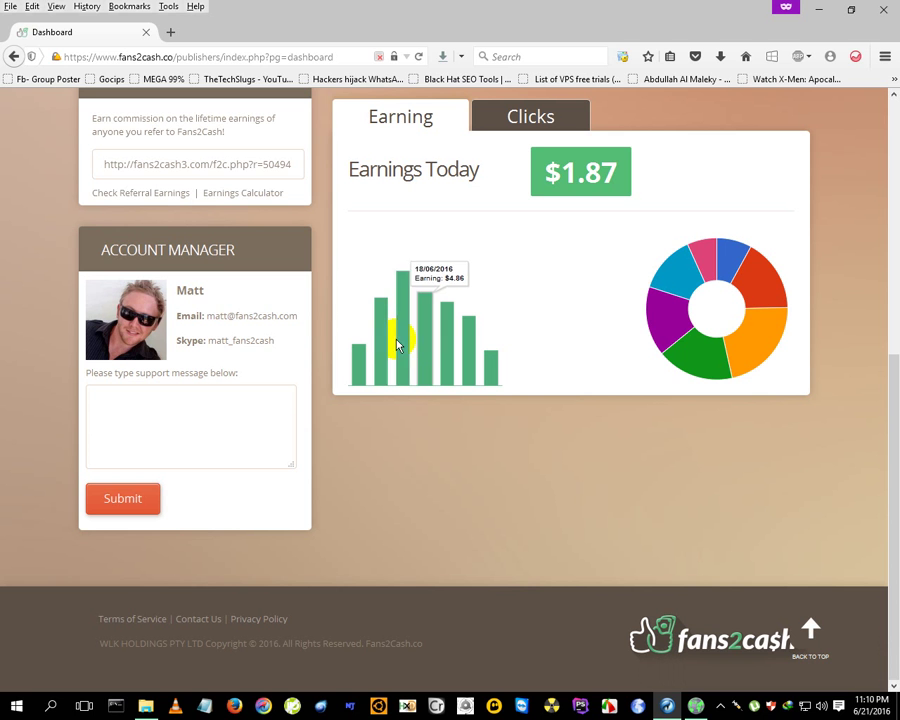
pyautogui.moveTo(420, 345)
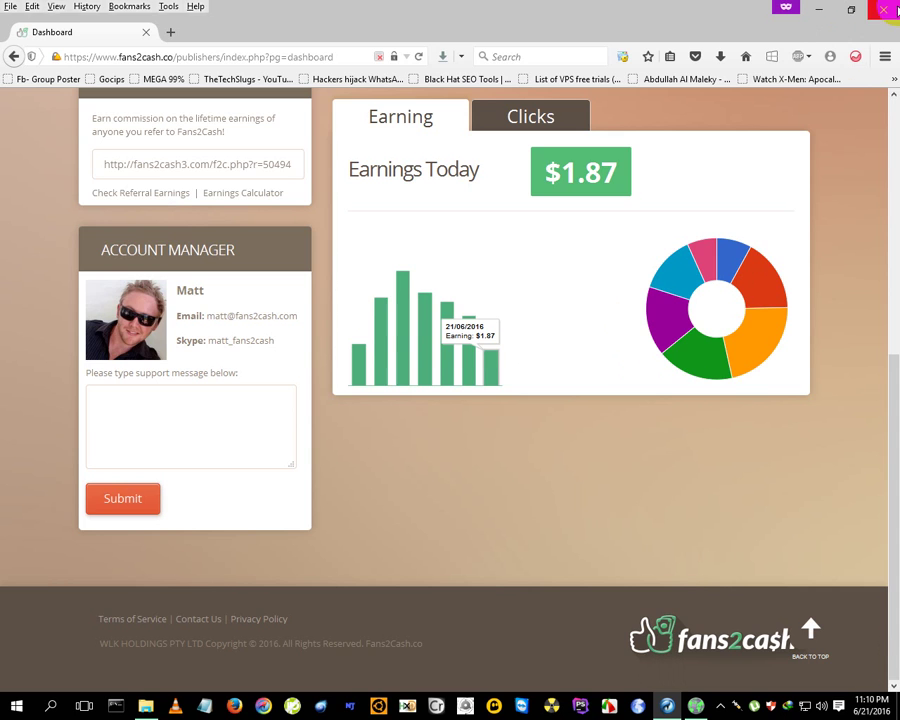
pyautogui.click(819, 10)
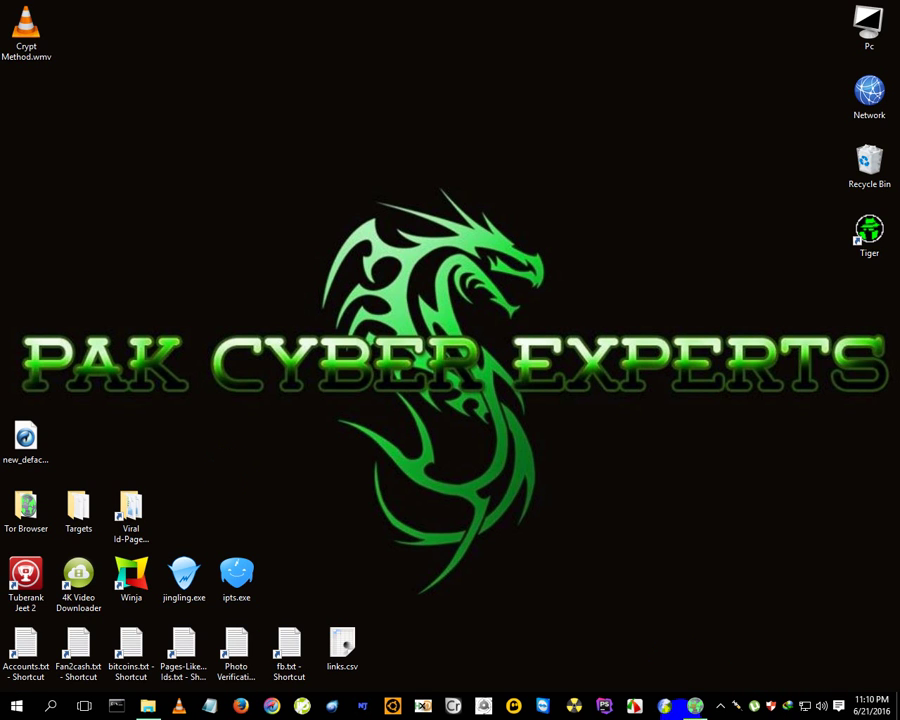